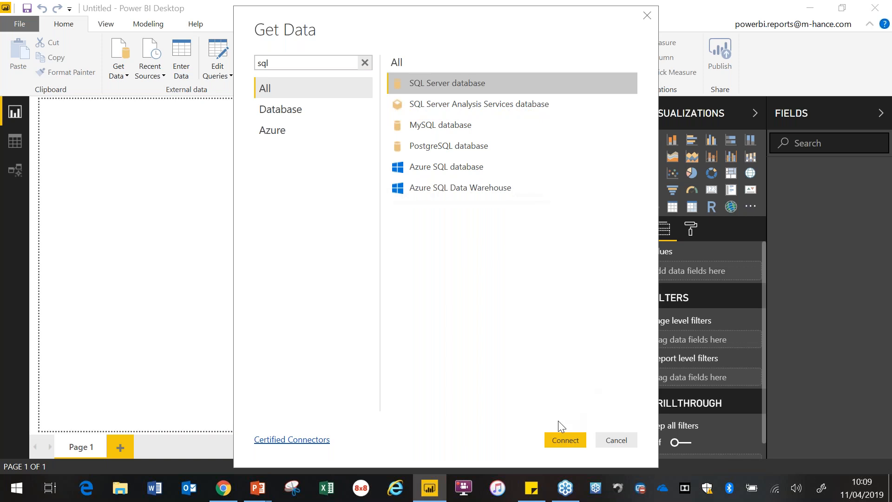
# Step: Connect to the SQL Server database server mhance-gp-sql-1 using DirectQuery as the data connectivity mode
pyautogui.click(571, 439)
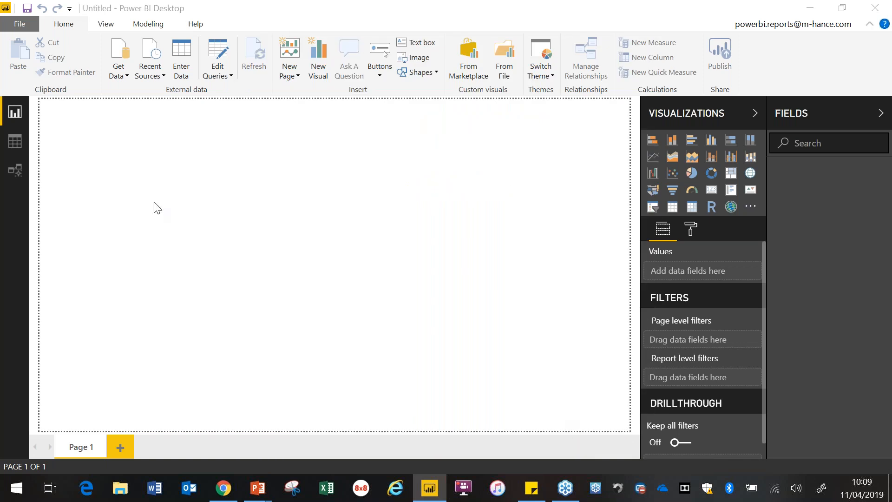
pyautogui.write('mhance')
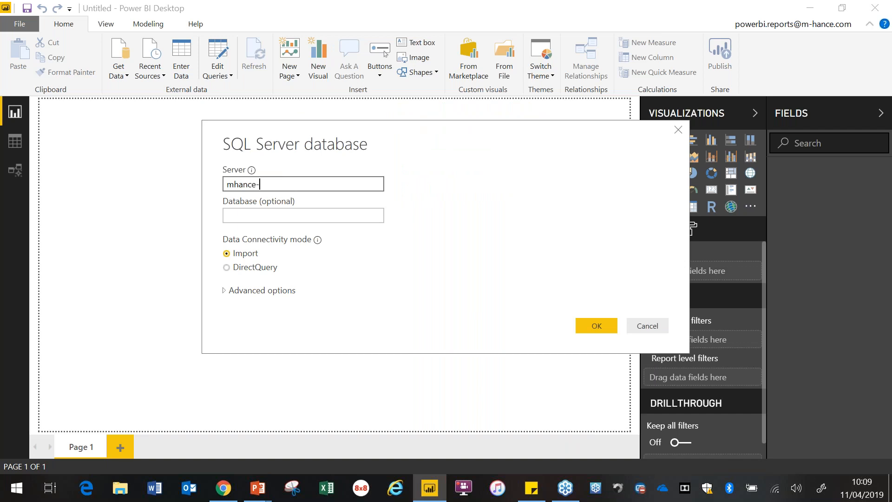
pyautogui.write('-gp-sql-1')
pyautogui.click(228, 268)
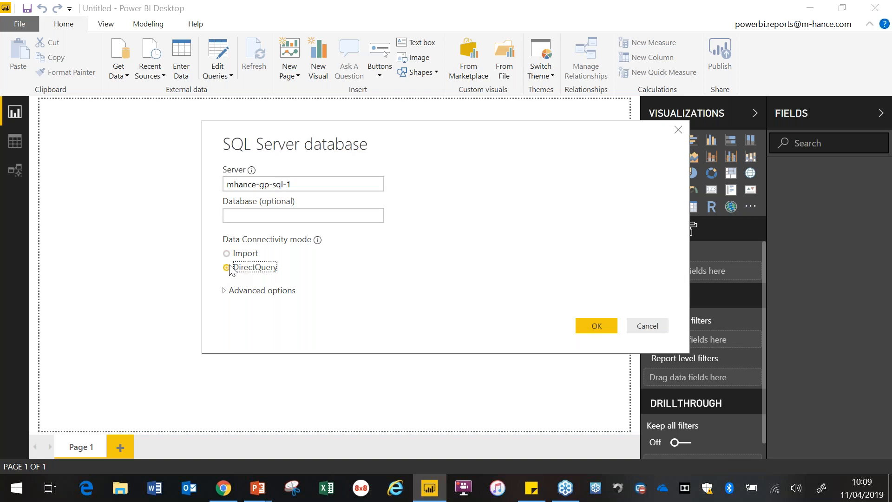
pyautogui.click(596, 327)
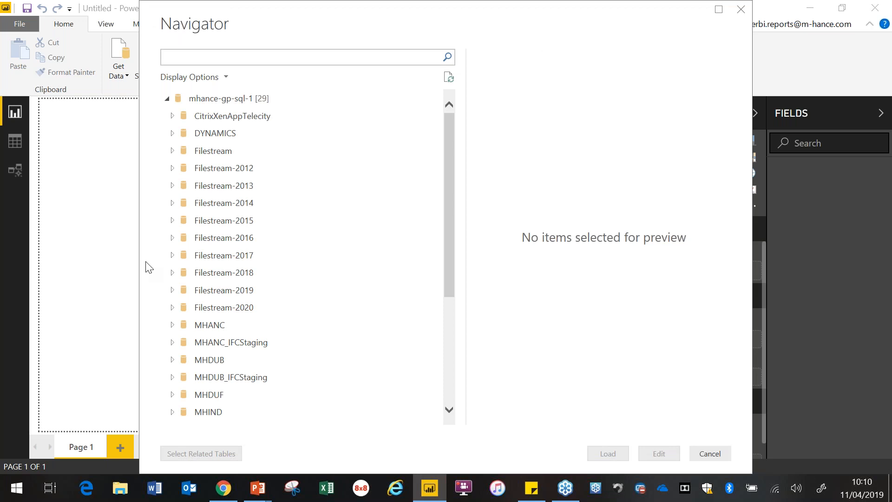
# Step: Expand the MHANC database in the Navigator and browse through its list of tables and views
pyautogui.click(205, 328)
pyautogui.click(172, 325)
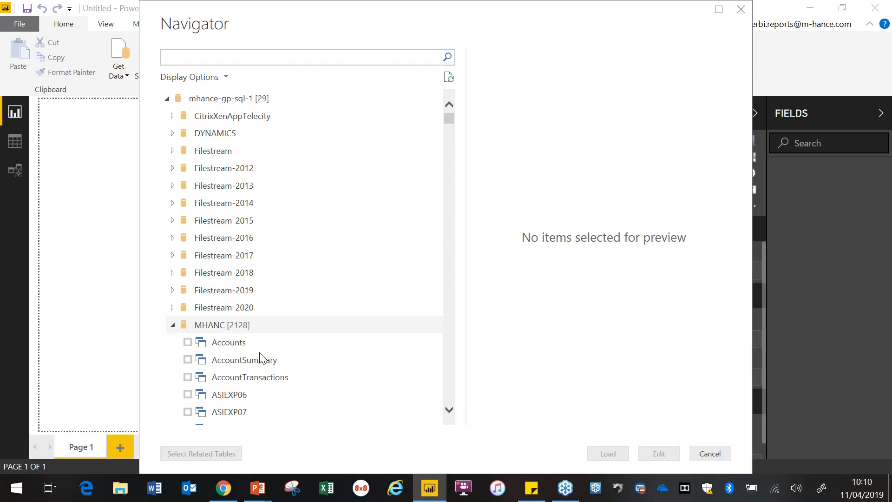
pyautogui.scroll(-1, 437, 137)
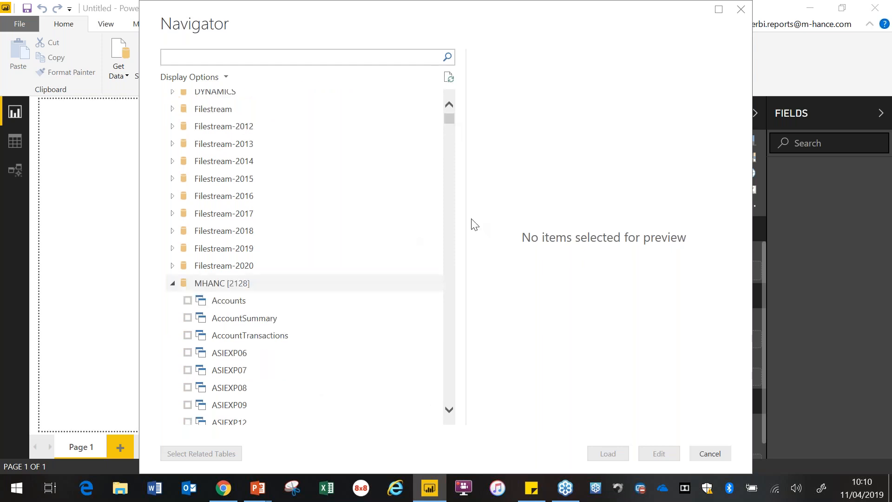
pyautogui.click(450, 409)
pyautogui.click(449, 408)
pyautogui.scroll(-1, 429, 139)
pyautogui.scroll(-1, 450, 121)
pyautogui.moveTo(450, 122); pyautogui.dragTo(451, 100)
# Step: Search for rm00102, select the RM00102 table in MHANC, check its previewed columns and load it
pyautogui.click(278, 57)
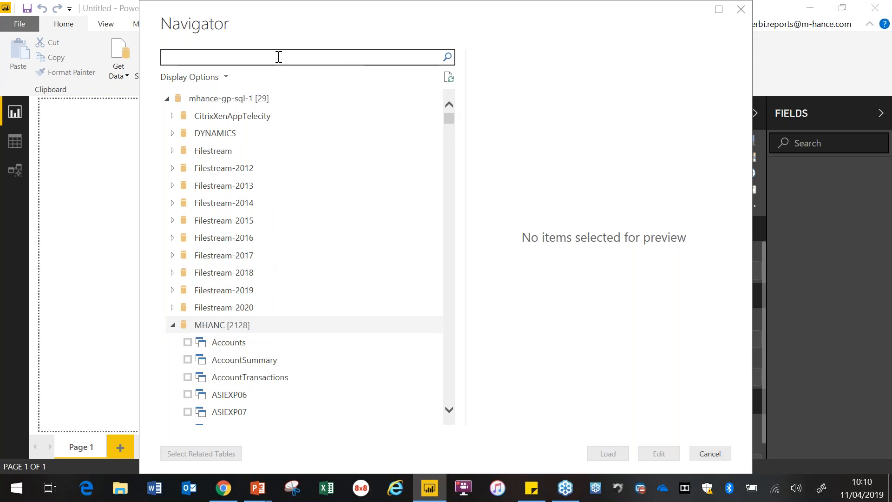
pyautogui.write('rm')
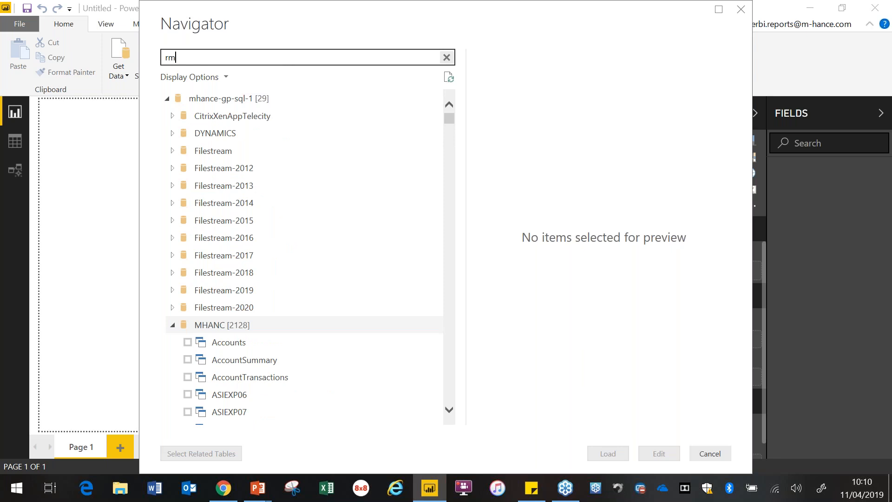
pyautogui.write('00102')
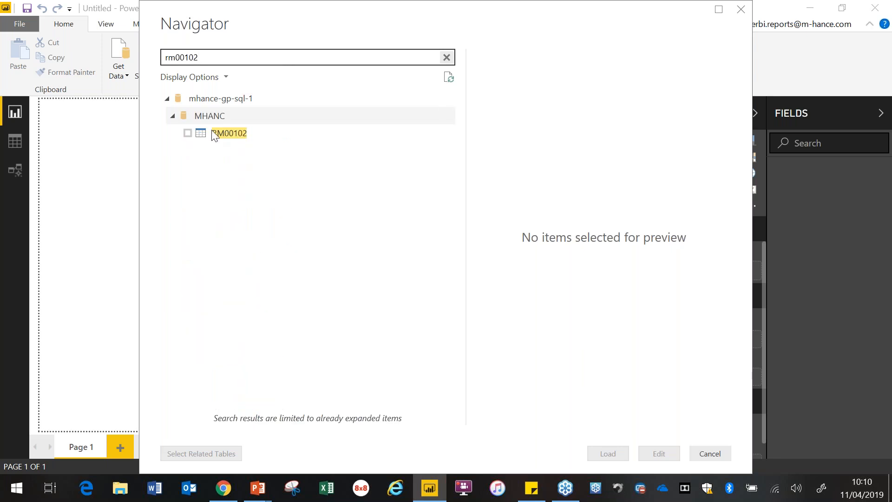
pyautogui.click(188, 133)
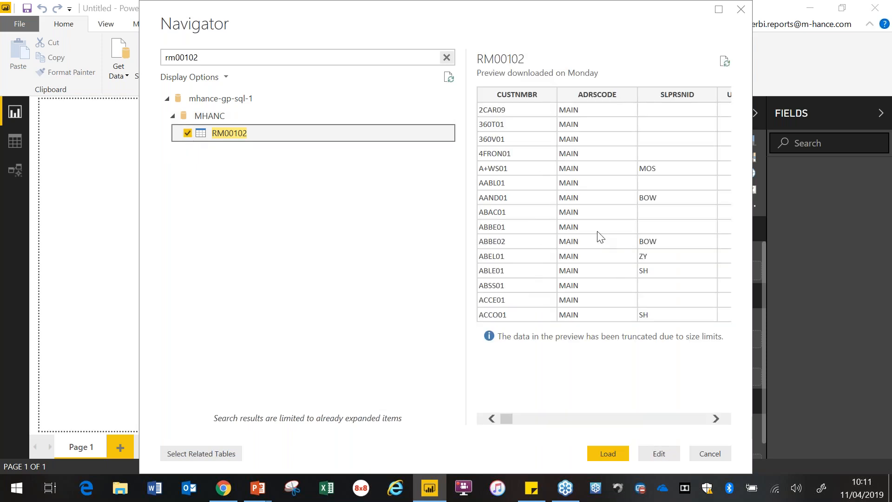
pyautogui.moveTo(506, 419); pyautogui.dragTo(544, 423)
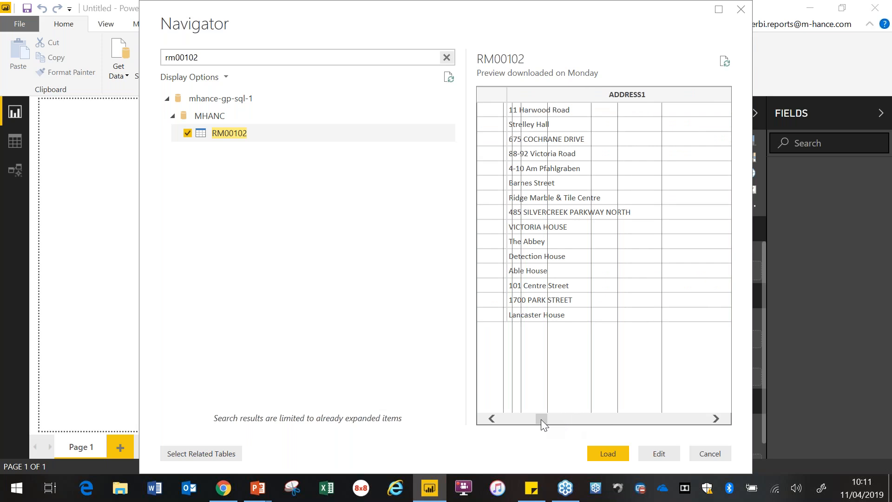
pyautogui.click(609, 453)
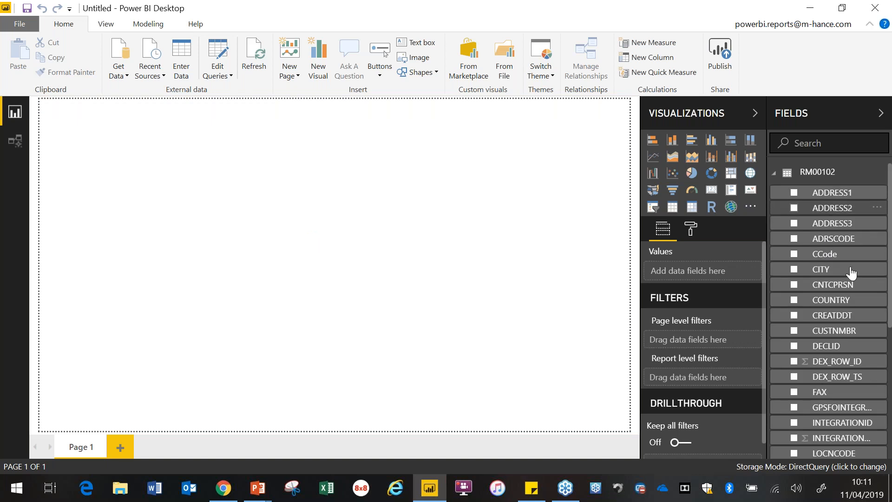
# Step: Look through the RM00102 fields and place ZIP on the report page as a table, enlarged to most of the page height
pyautogui.scroll(-2, 891, 325)
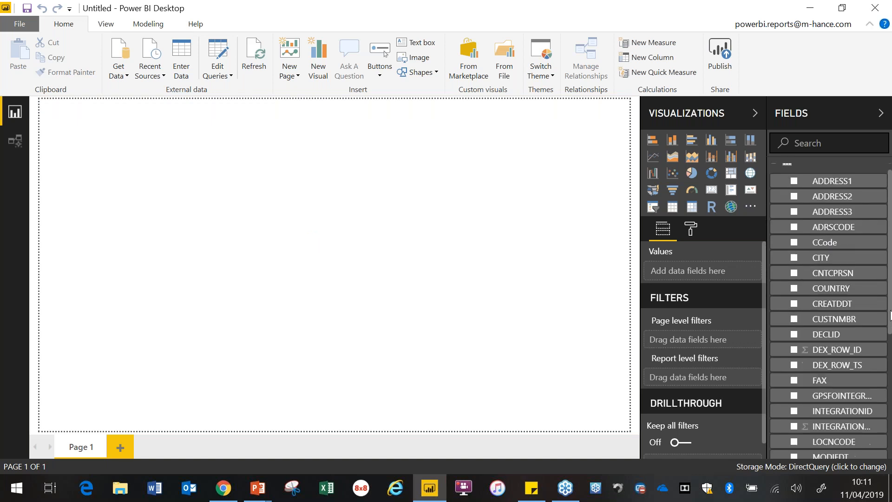
pyautogui.scroll(2, 890, 335)
pyautogui.scroll(-1, 891, 321)
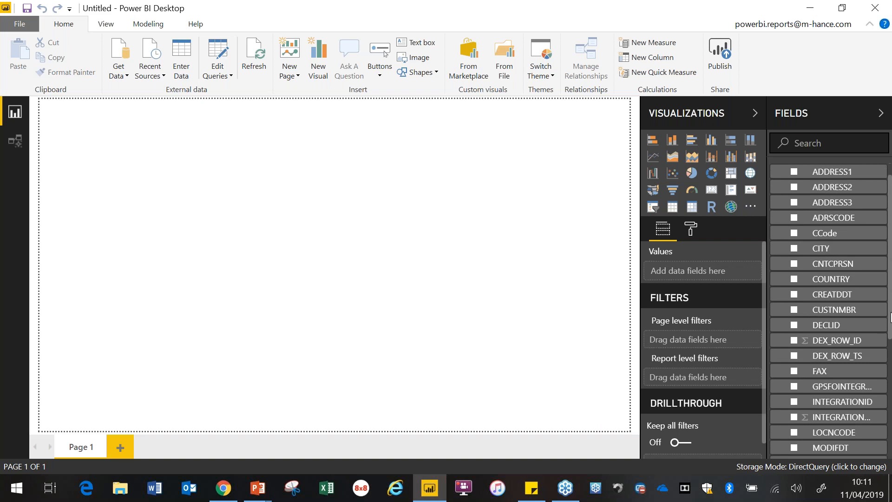
pyautogui.scroll(-4, 891, 326)
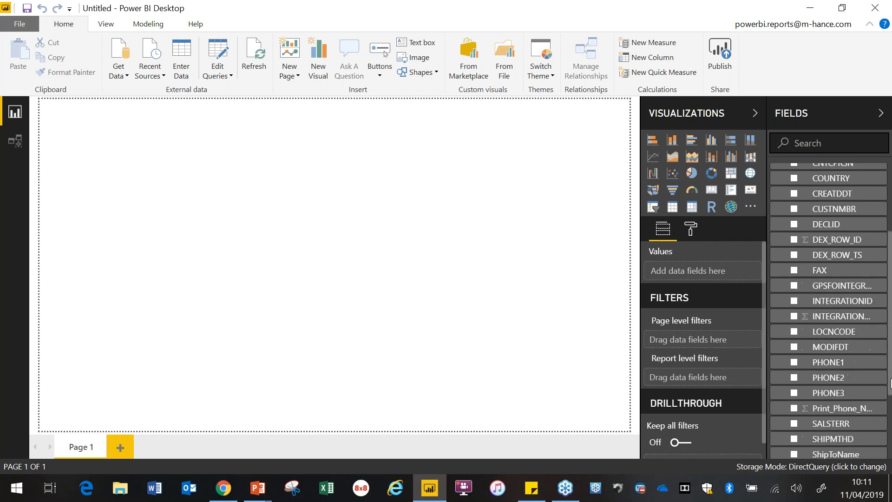
pyautogui.scroll(4, 891, 343)
pyautogui.scroll(-6, 891, 386)
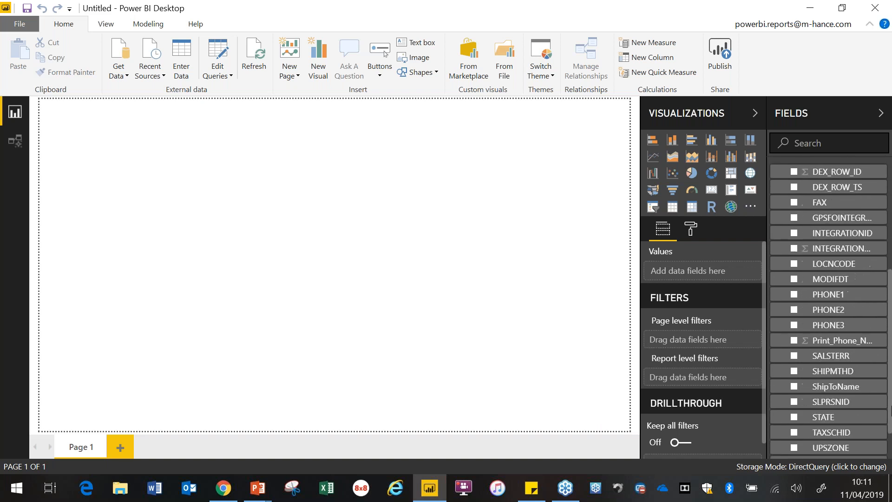
pyautogui.scroll(-1, 890, 432)
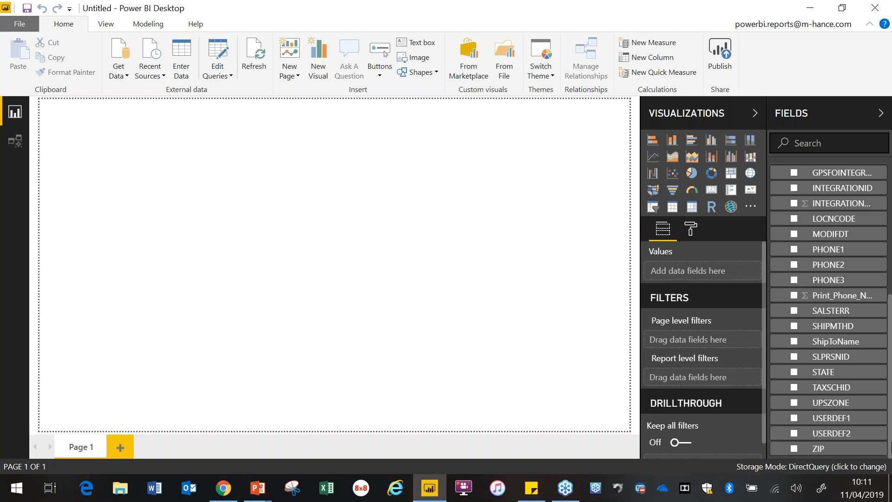
pyautogui.moveTo(822, 449); pyautogui.dragTo(531, 171)
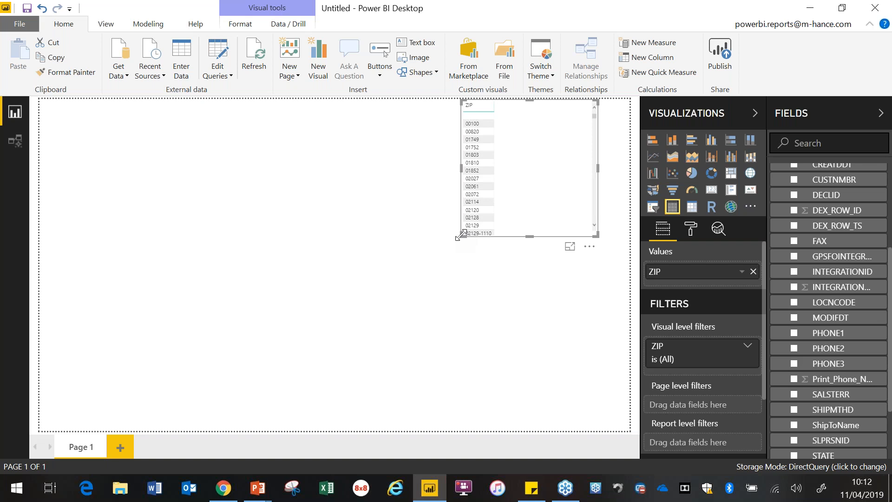
pyautogui.moveTo(461, 234); pyautogui.dragTo(393, 401)
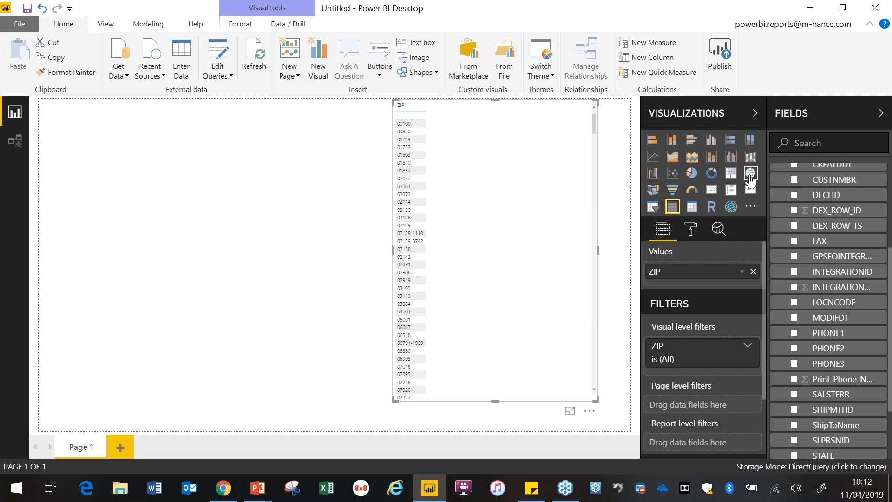
# Step: Convert the ZIP table to a map with ZIP as location and SALSTERR as legend, widened to the page's edge
pyautogui.click(751, 179)
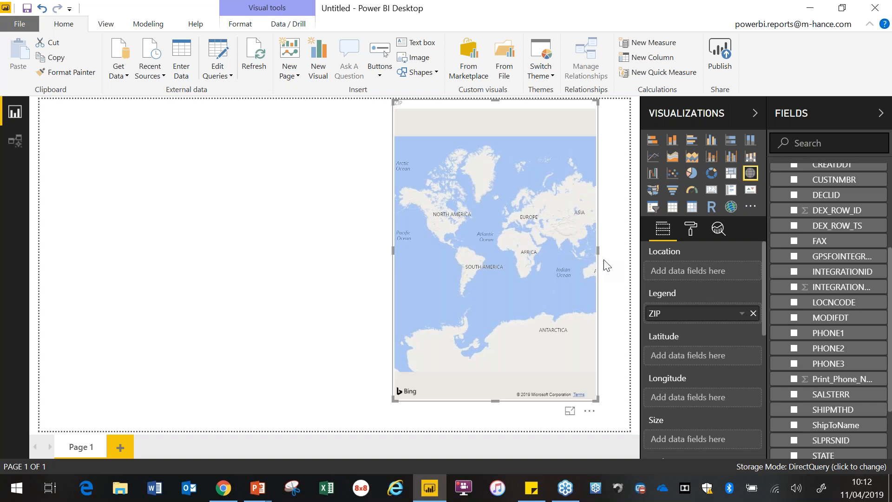
pyautogui.moveTo(689, 314); pyautogui.dragTo(692, 271)
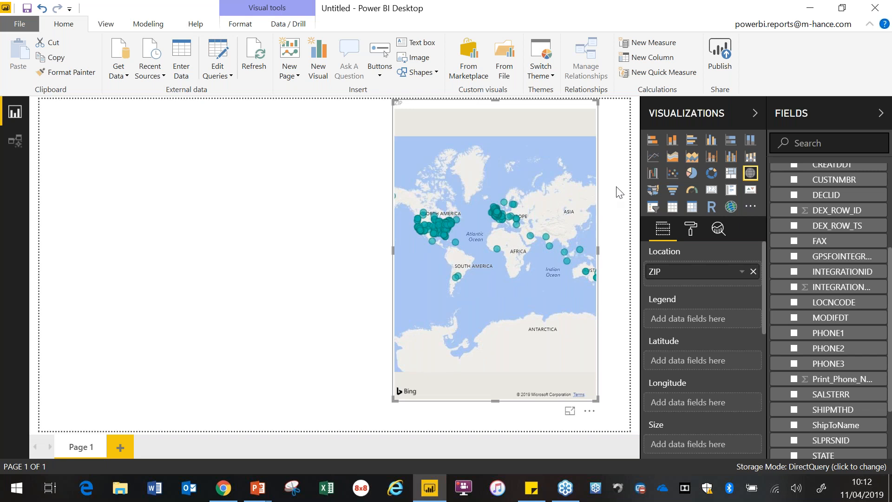
pyautogui.moveTo(599, 258); pyautogui.dragTo(628, 257)
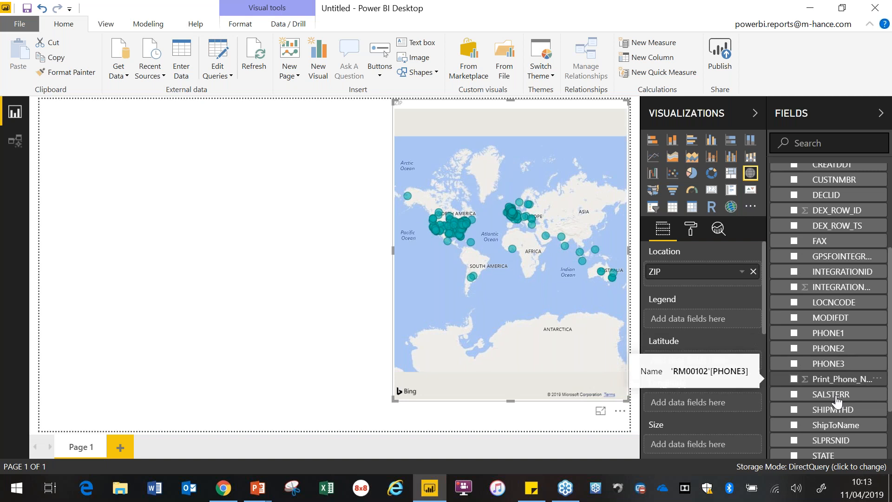
pyautogui.moveTo(839, 404); pyautogui.dragTo(715, 330)
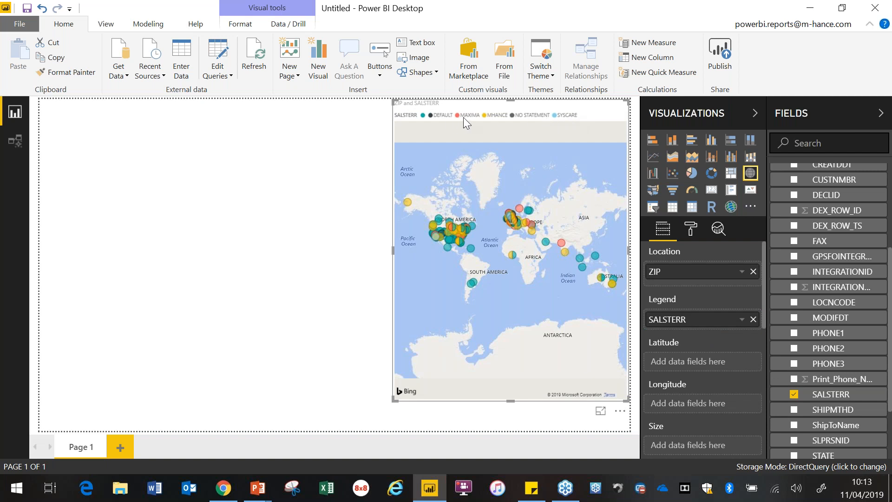
pyautogui.moveTo(522, 215)
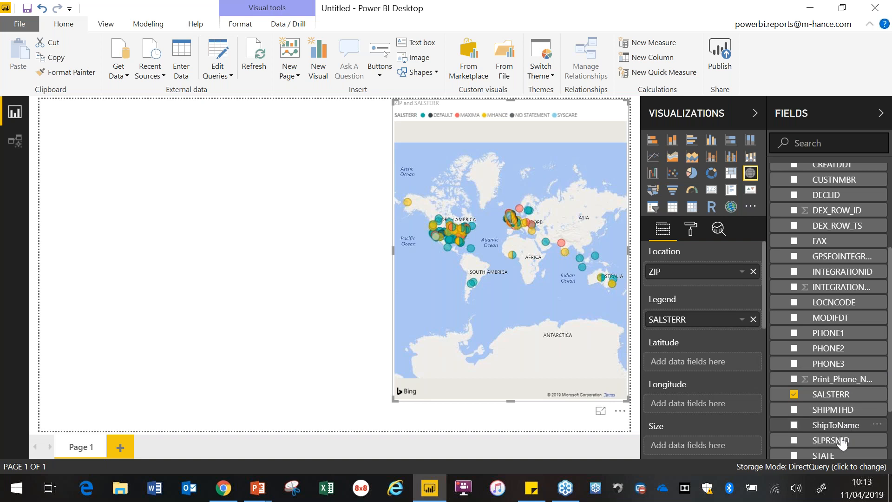
# Step: Add a narrow SLPRSNID table at the page's left edge and filter the map by salesperson JO
pyautogui.moveTo(838, 446); pyautogui.dragTo(122, 120)
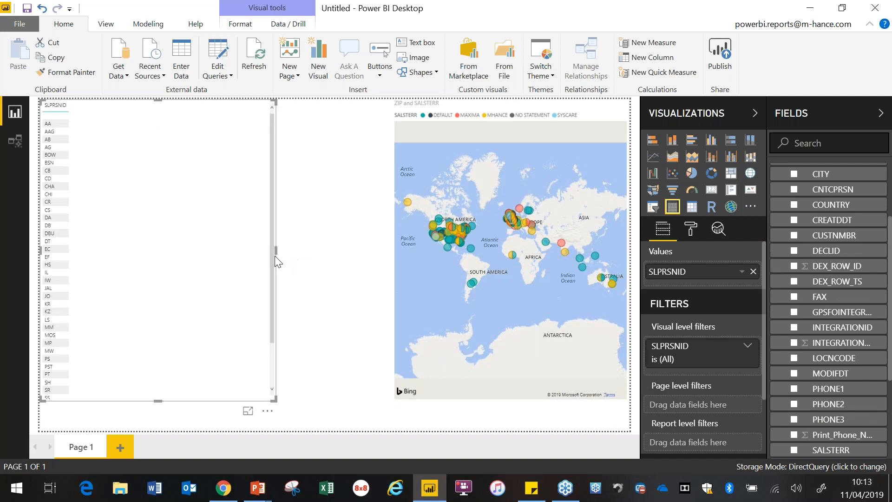
pyautogui.moveTo(276, 254); pyautogui.dragTo(93, 259)
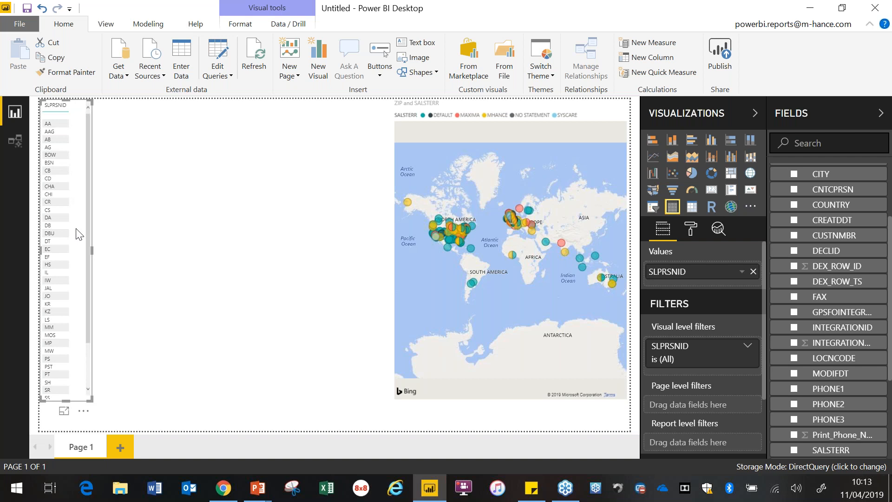
pyautogui.click(57, 296)
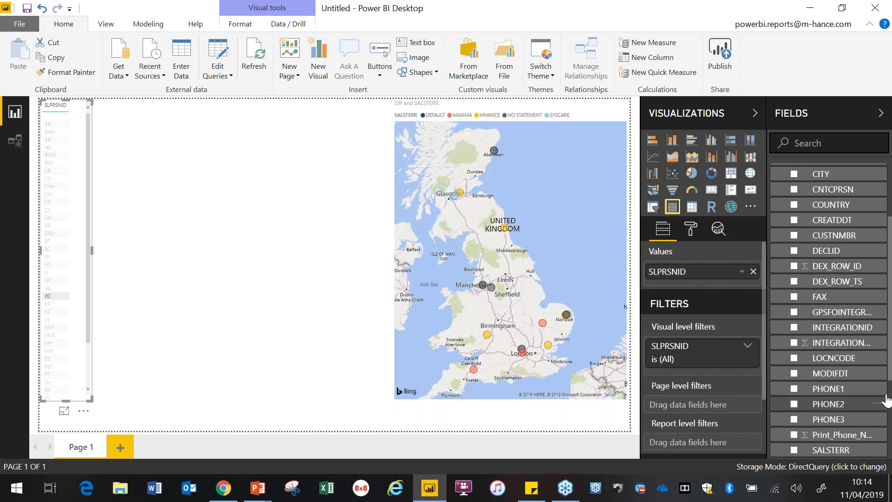
# Step: Add a ShipToName table between the SLPRSNID list and the map, shortening it and extending it to the left
pyautogui.scroll(-3, 890, 372)
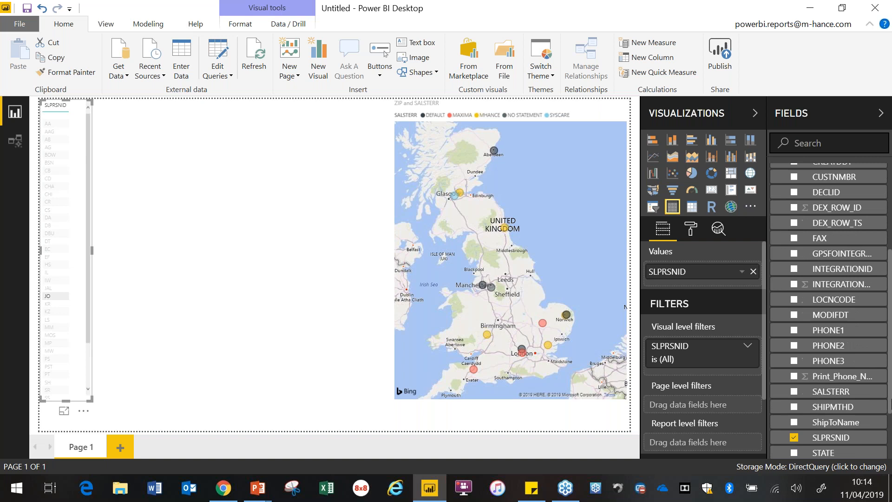
pyautogui.moveTo(844, 423); pyautogui.dragTo(213, 126)
pyautogui.moveTo(219, 402); pyautogui.dragTo(223, 273)
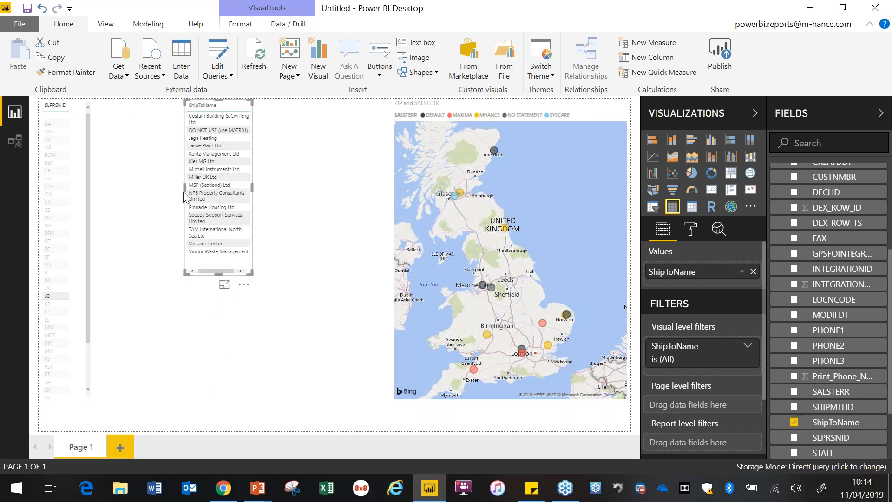
pyautogui.moveTo(184, 194); pyautogui.dragTo(141, 195)
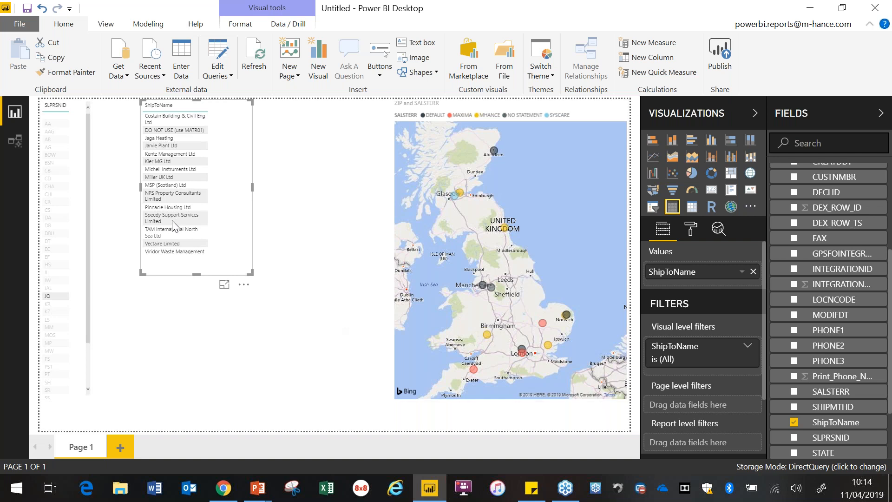
# Step: Cross-filter the report by the customer MSP (Scotland) Ltd, and switch the selection back to salesperson JO
pyautogui.click(163, 184)
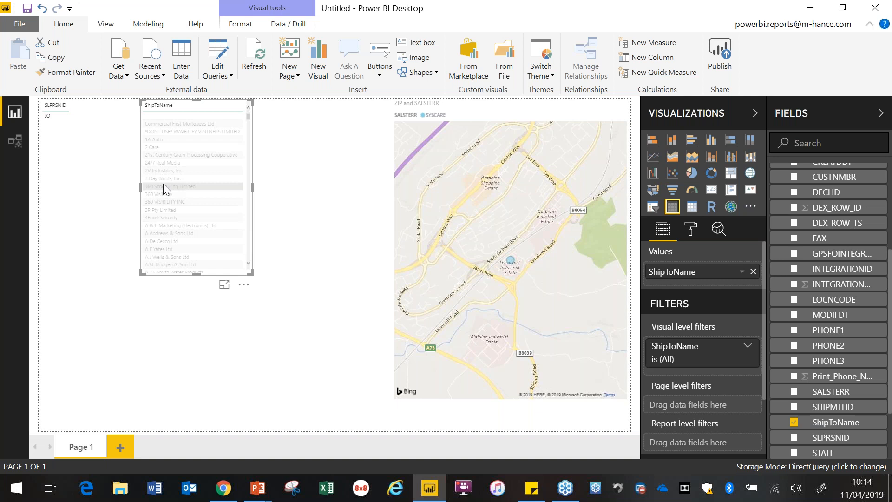
pyautogui.click(48, 118)
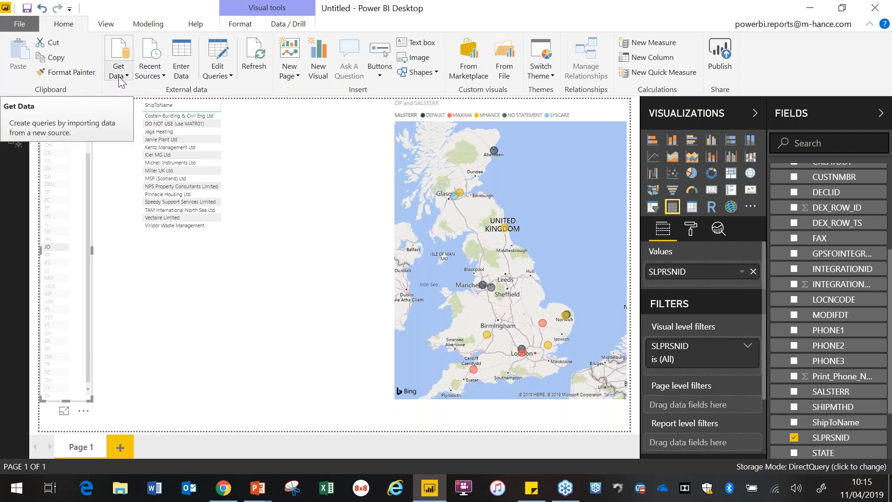
# Step: Reconnect to the most recent source mhance-gp-sql-1 and expand the MHANC database in the Navigator
pyautogui.click(151, 75)
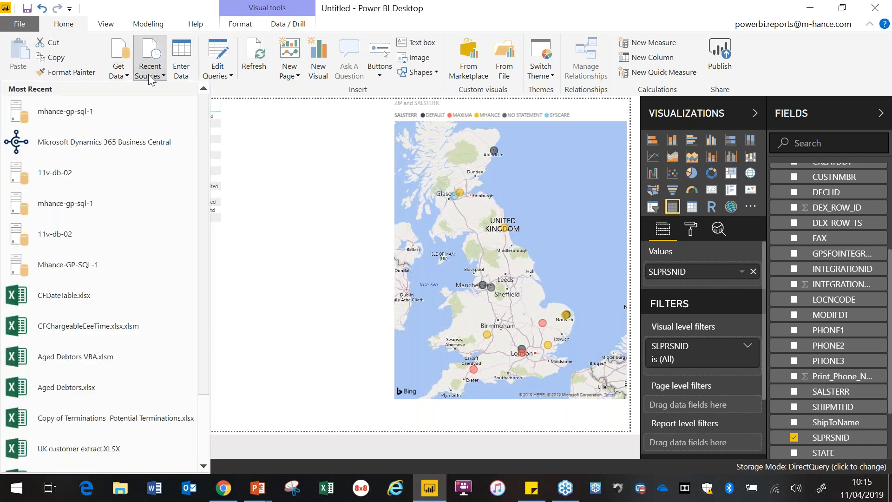
pyautogui.click(104, 114)
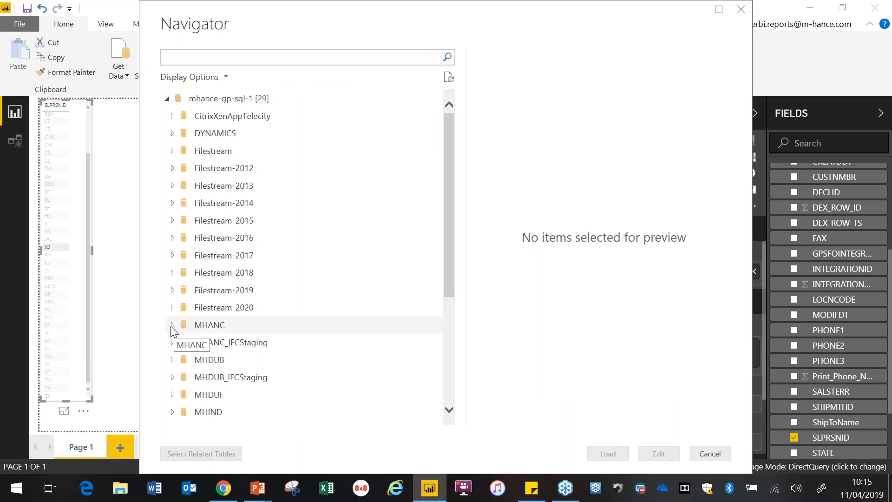
pyautogui.click(173, 331)
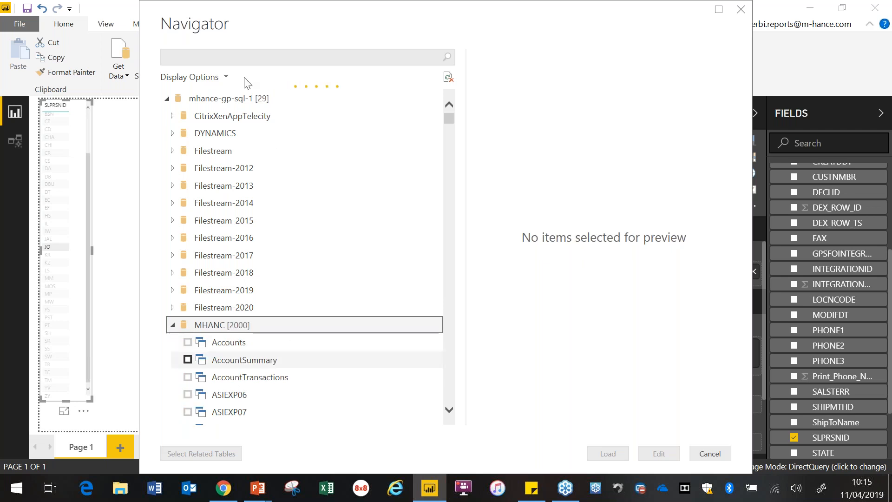
# Step: Find table RM20101 in the MHANC database and load it with the DirectQuery connection setting
pyautogui.click(251, 58)
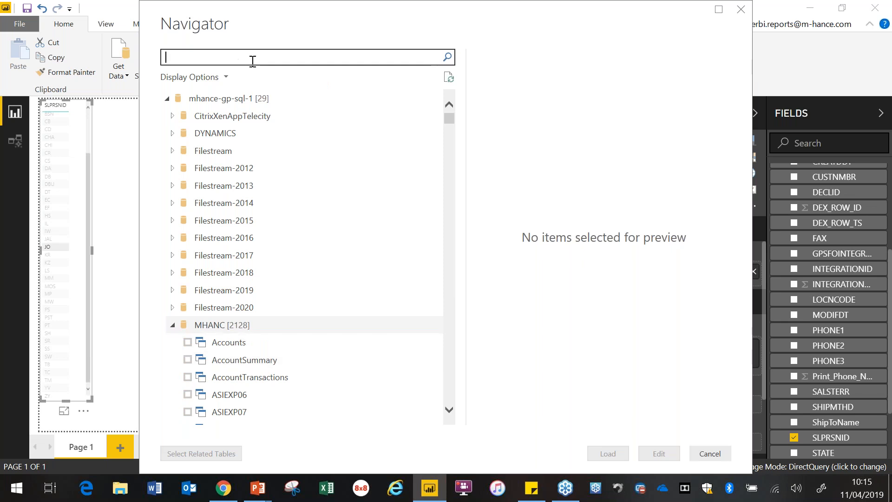
pyautogui.write('rm')
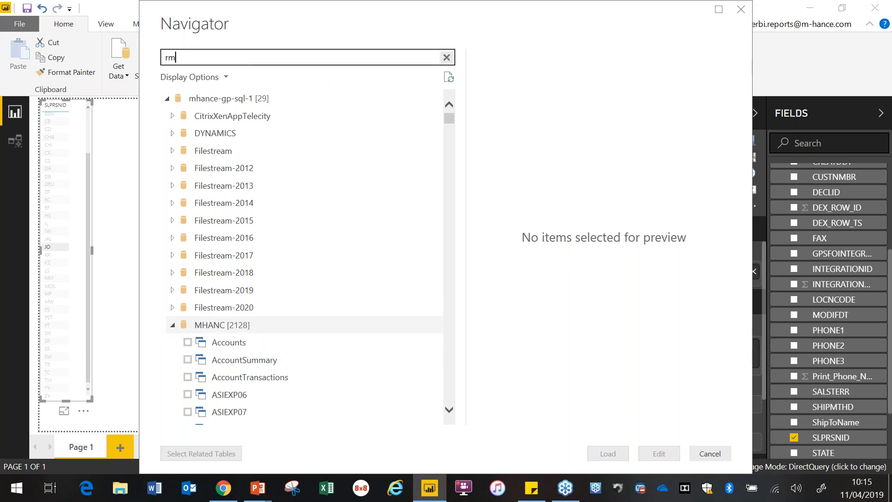
pyautogui.write('20101')
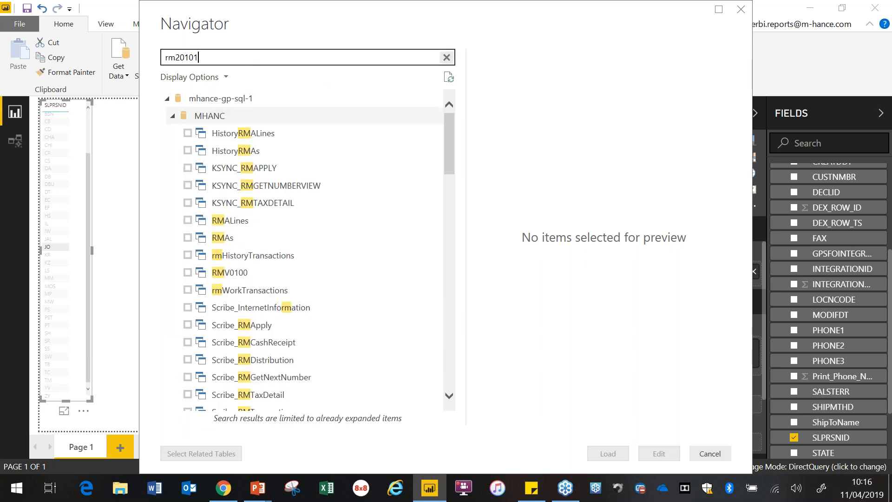
pyautogui.click(188, 133)
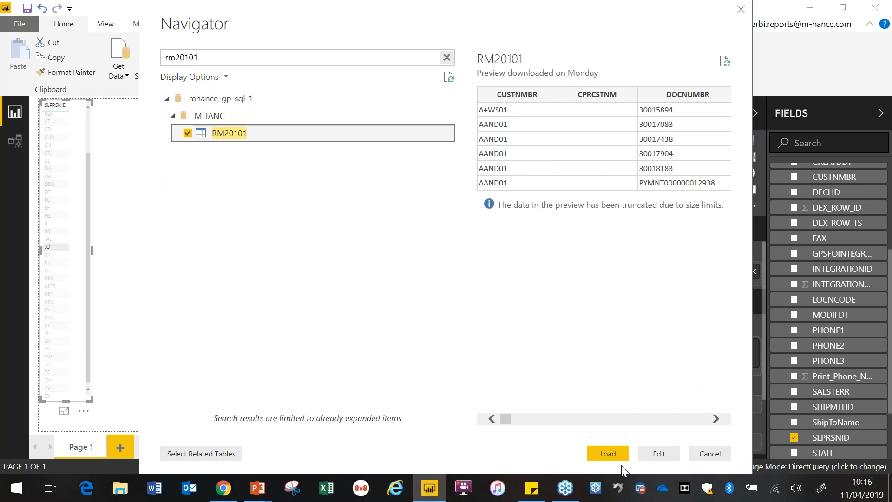
pyautogui.click(604, 451)
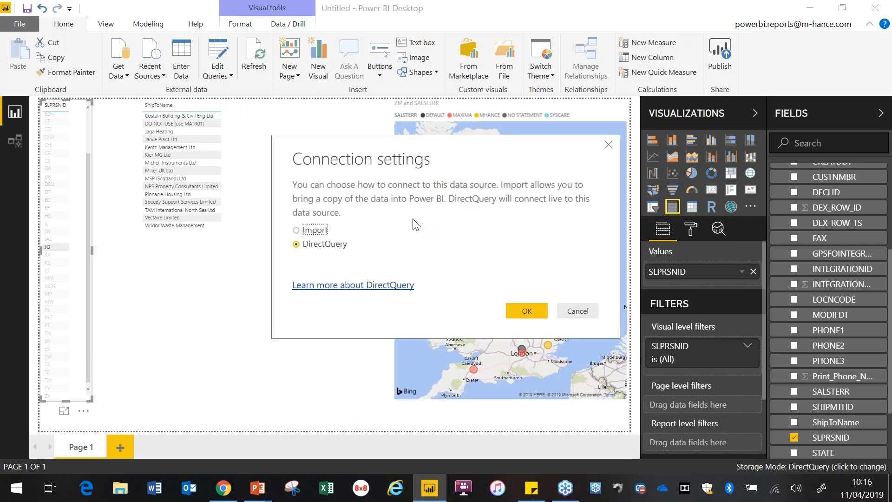
pyautogui.click(524, 308)
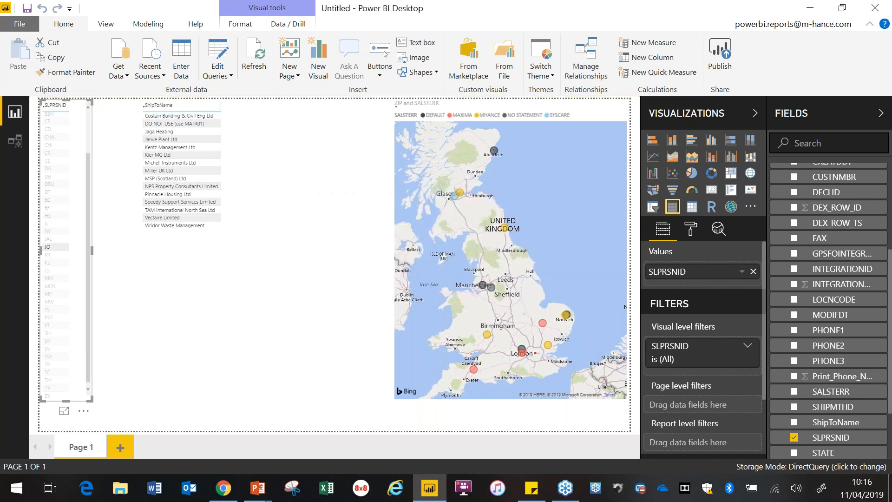
# Step: Add the CURTRXAM field from RM20101 to the ShipToName table and widen the table to fit both columns
pyautogui.scroll(-4, 830, 372)
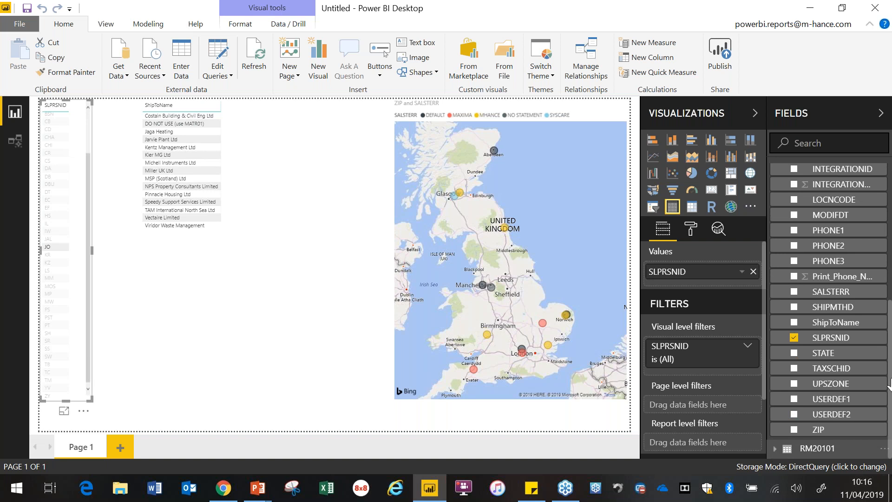
pyautogui.click(771, 450)
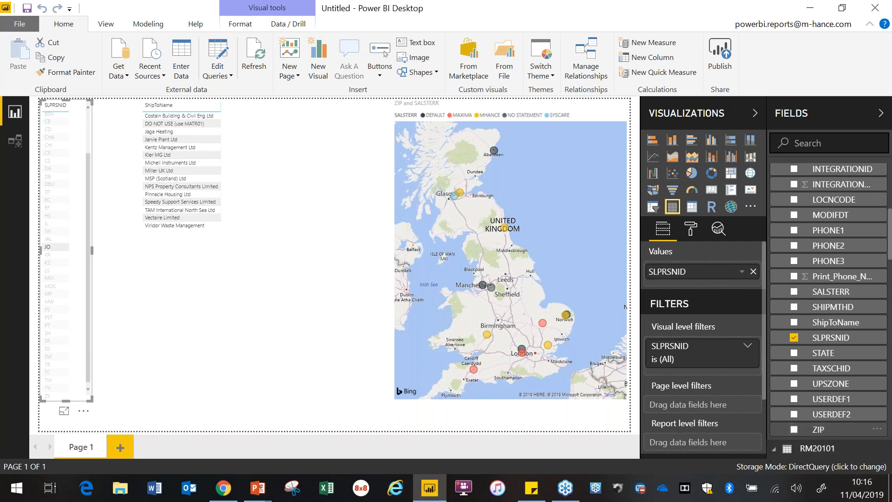
pyautogui.moveTo(890, 256); pyautogui.dragTo(891, 339)
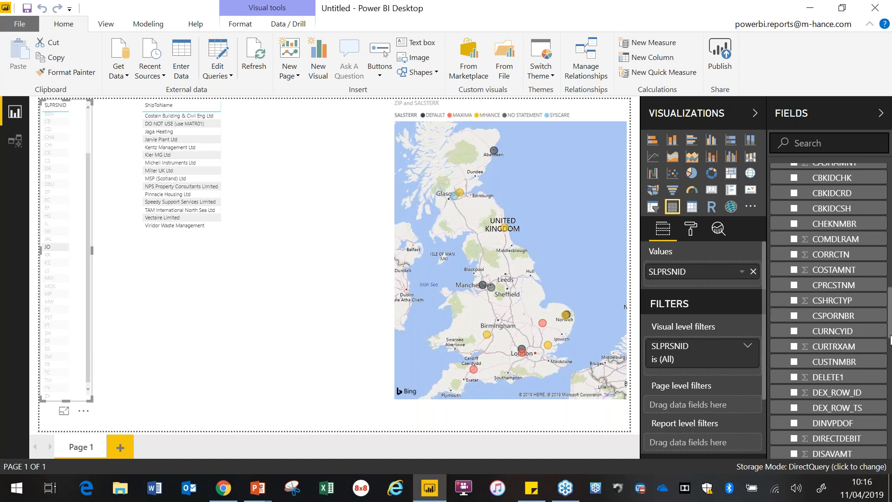
pyautogui.moveTo(835, 346); pyautogui.dragTo(204, 161)
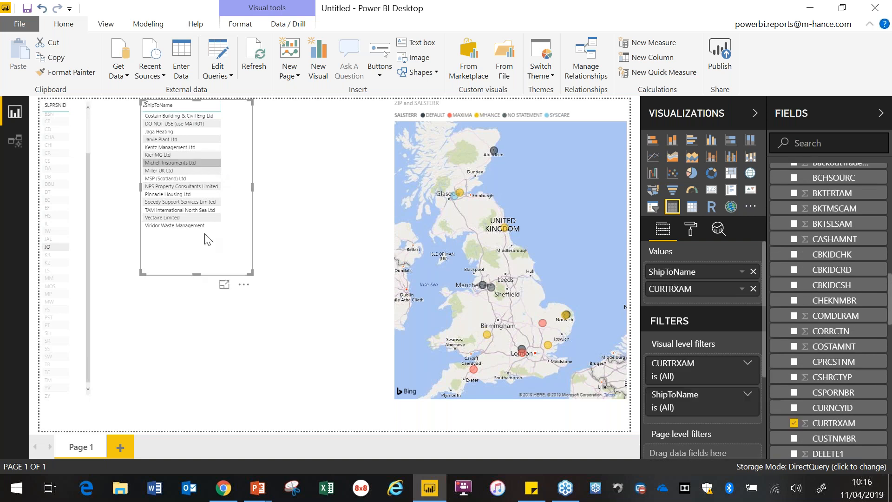
pyautogui.moveTo(255, 189); pyautogui.dragTo(277, 190)
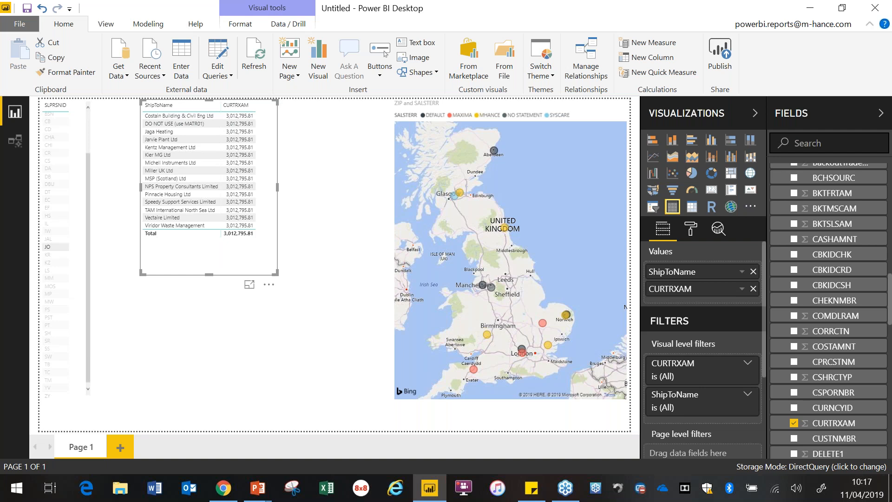
# Step: Create an active many-to-many relationship between RM00102 and RM20101 on CUSTNMBR, with cross filter direction Both
pyautogui.click(586, 62)
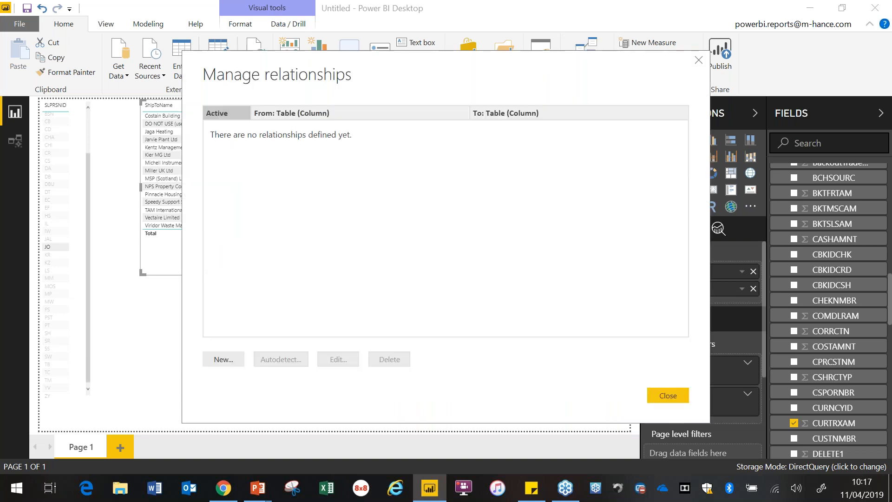
pyautogui.click(225, 358)
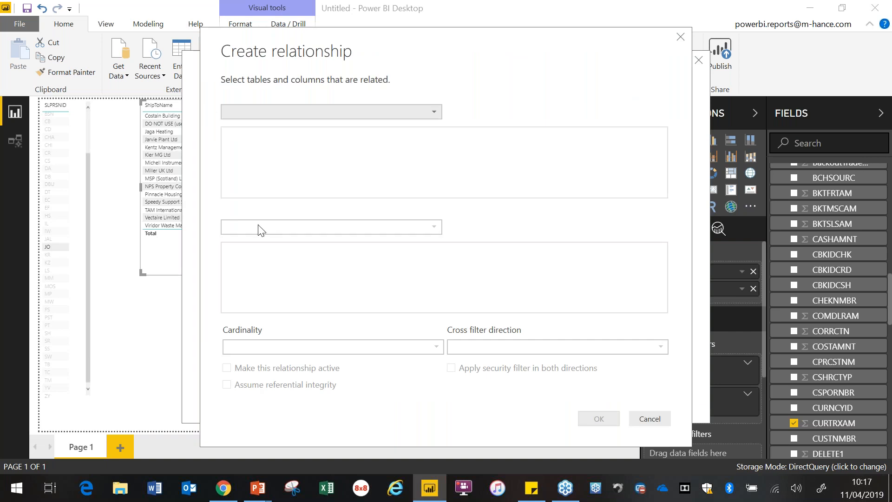
pyautogui.click(333, 114)
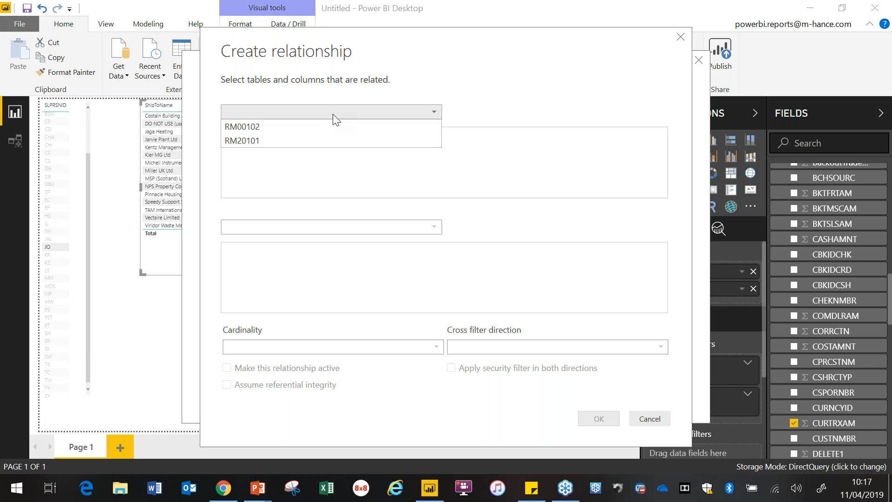
pyautogui.click(311, 125)
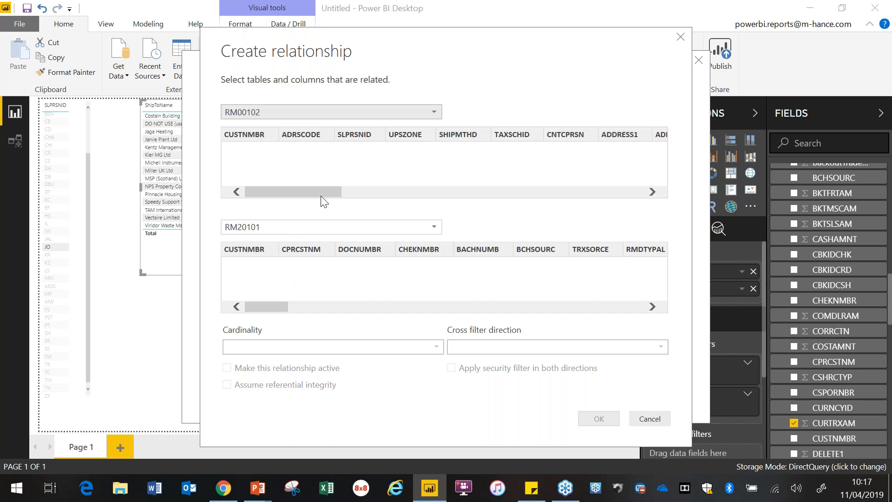
pyautogui.click(277, 250)
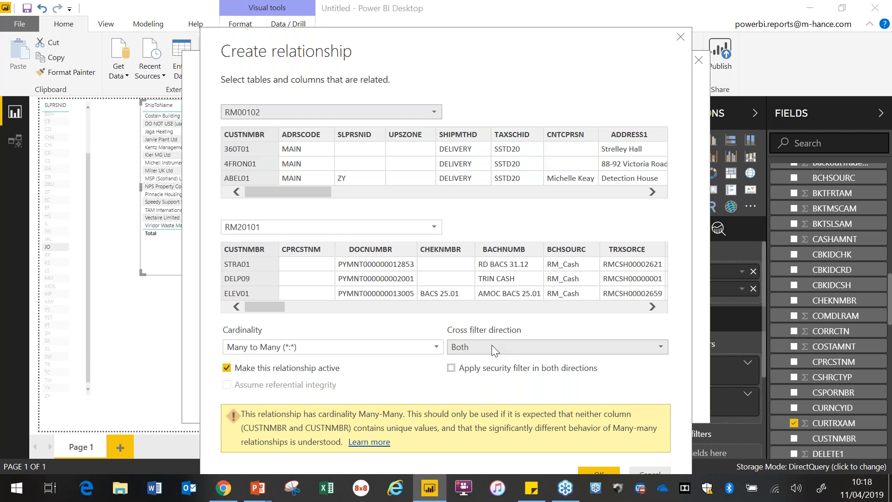
pyautogui.click(602, 471)
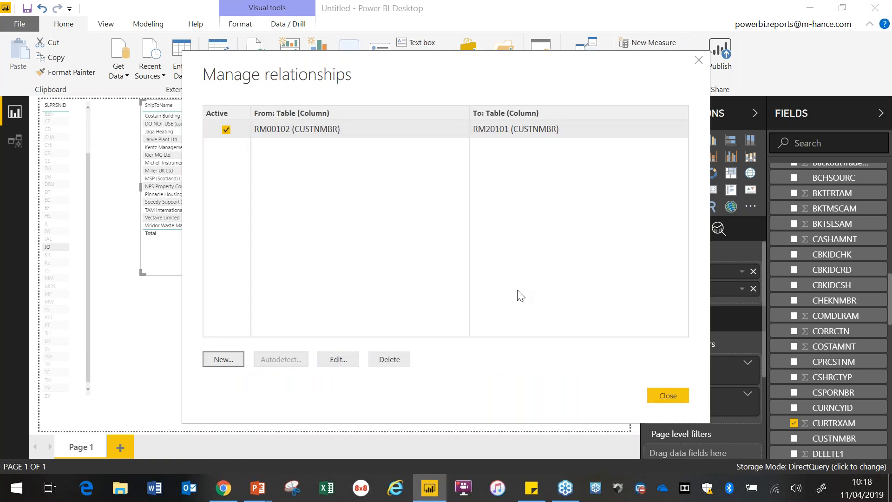
pyautogui.click(674, 397)
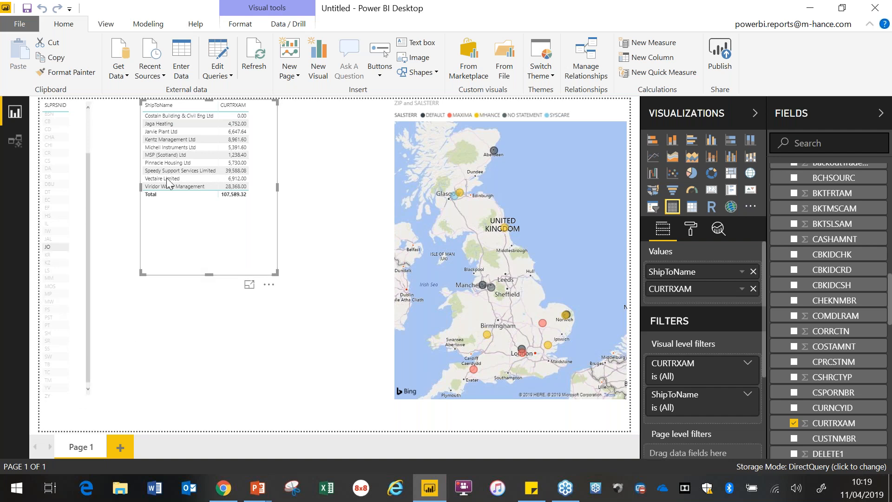
# Step: Clear the salesperson JO filter, then size the map bubbles by CURTRXAM
pyautogui.click(54, 247)
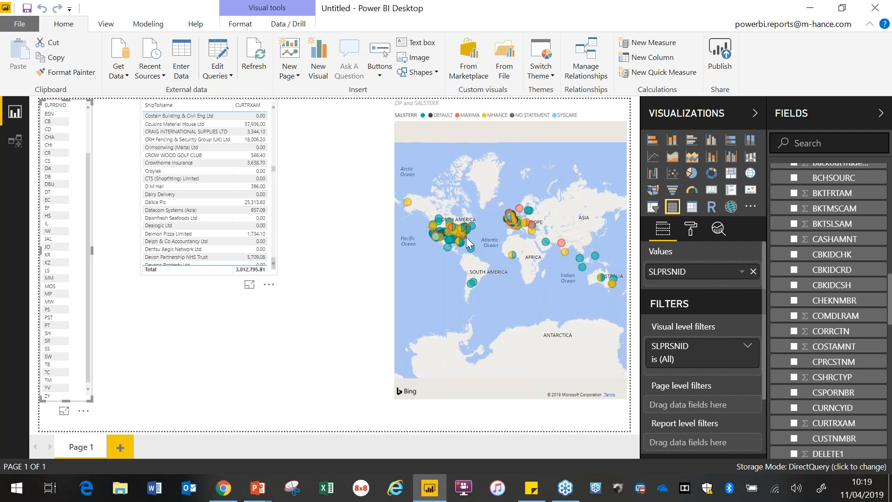
pyautogui.click(599, 120)
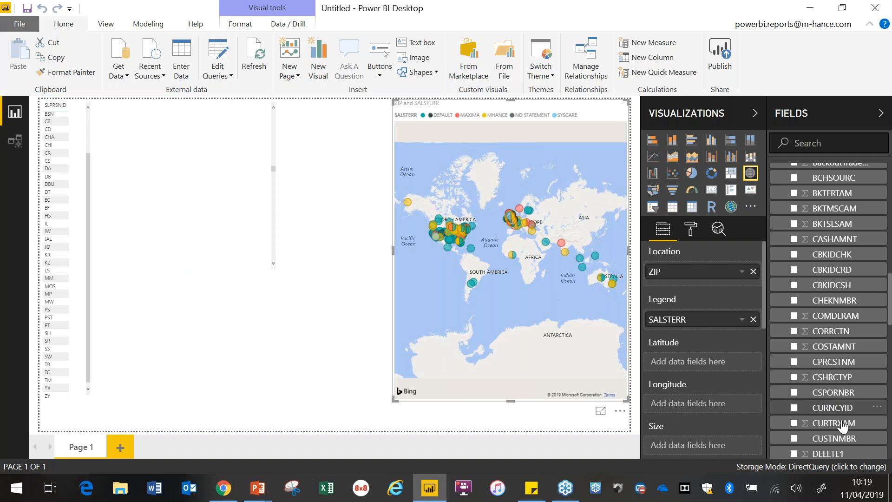
pyautogui.moveTo(843, 427); pyautogui.dragTo(720, 450)
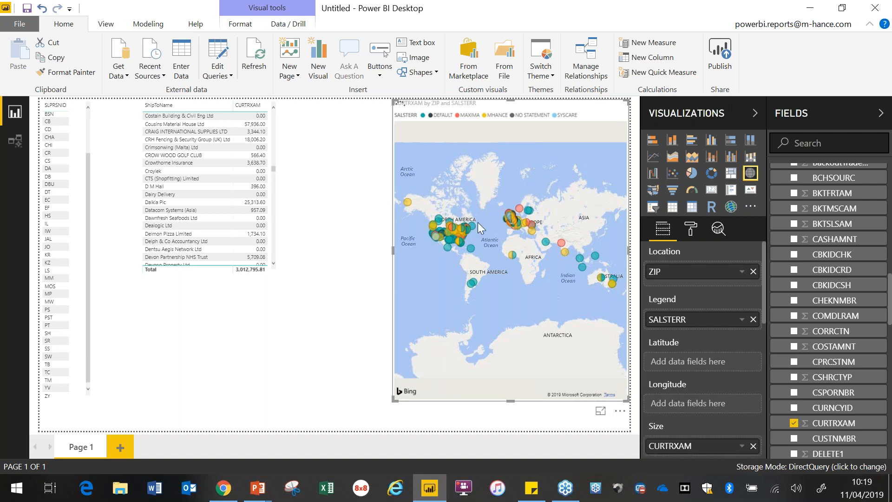
pyautogui.scroll(2, 480, 228)
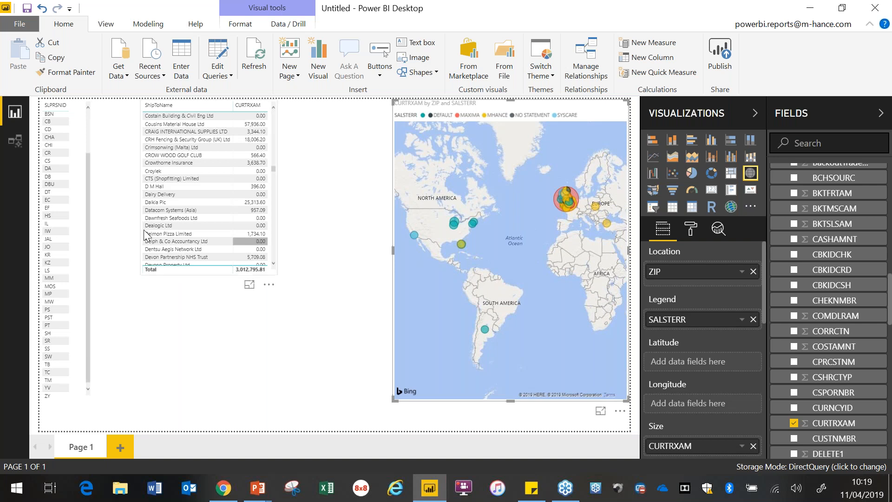
# Step: Cross-filter the report by salesperson JO, by the Speedy Support Services Limited amount, and by JO again
pyautogui.click(49, 251)
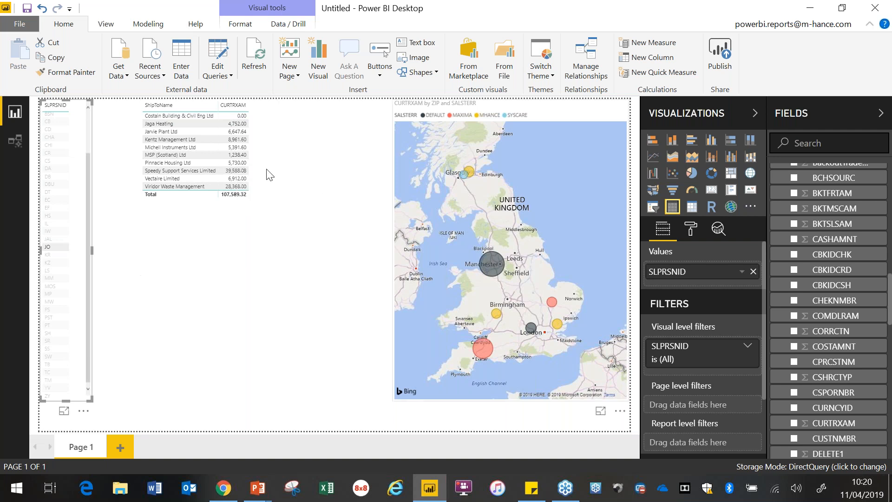
pyautogui.click(237, 176)
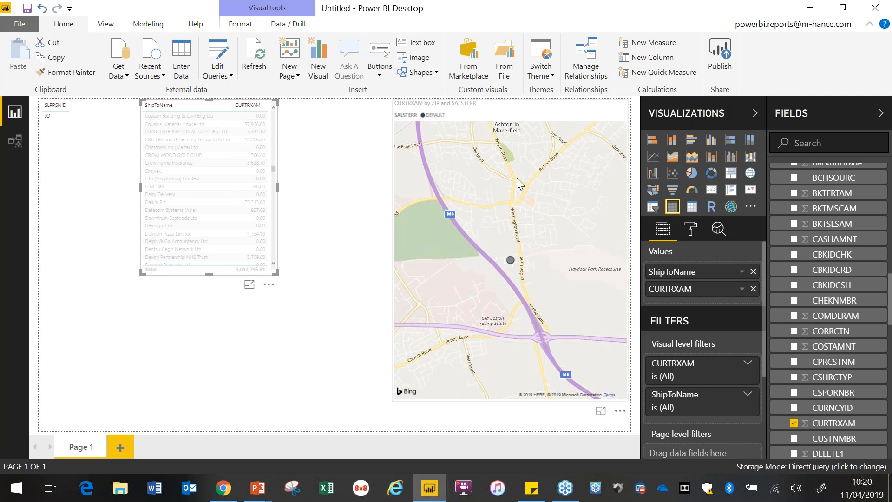
pyautogui.click(52, 118)
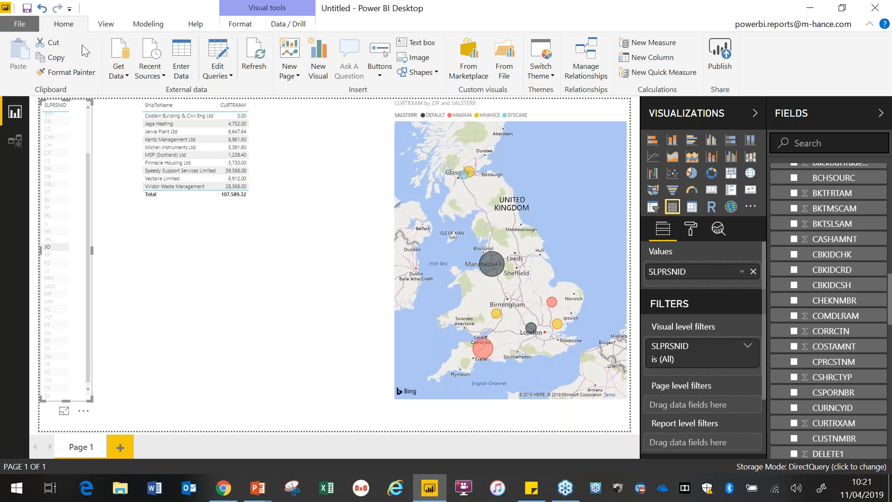
# Step: Connect to a new SQL Server database source on server 11v-db-02 in DirectQuery mode
pyautogui.click(122, 78)
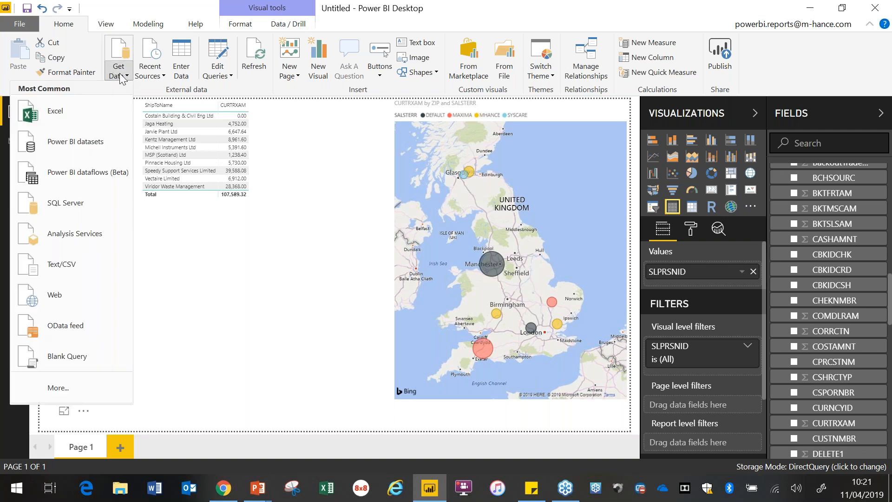
pyautogui.click(58, 388)
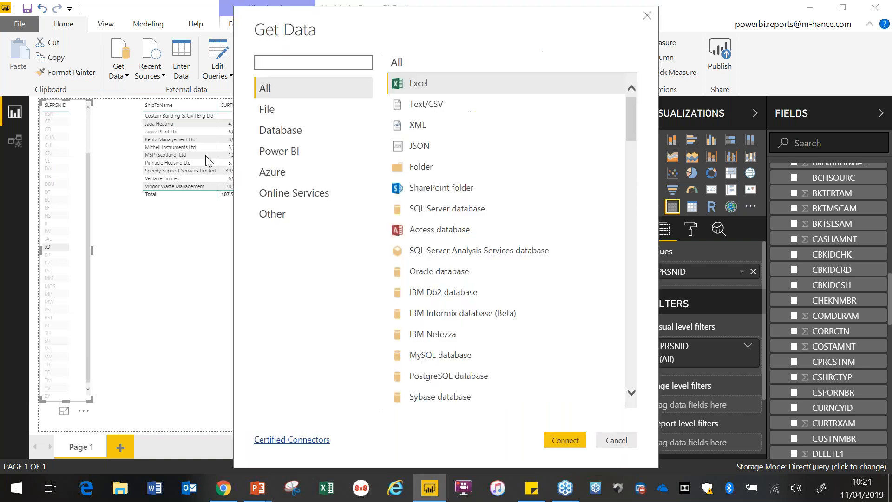
pyautogui.click(313, 66)
pyautogui.write('sql')
pyautogui.click(506, 87)
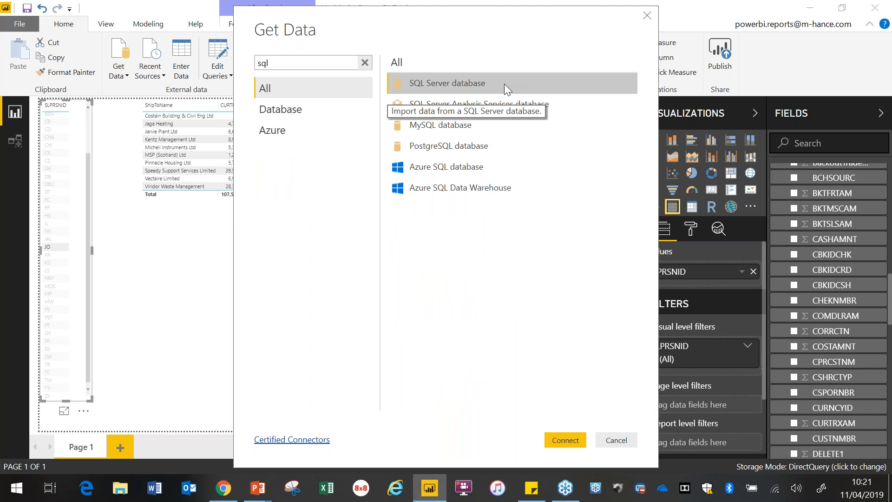
pyautogui.doubleClick(505, 84)
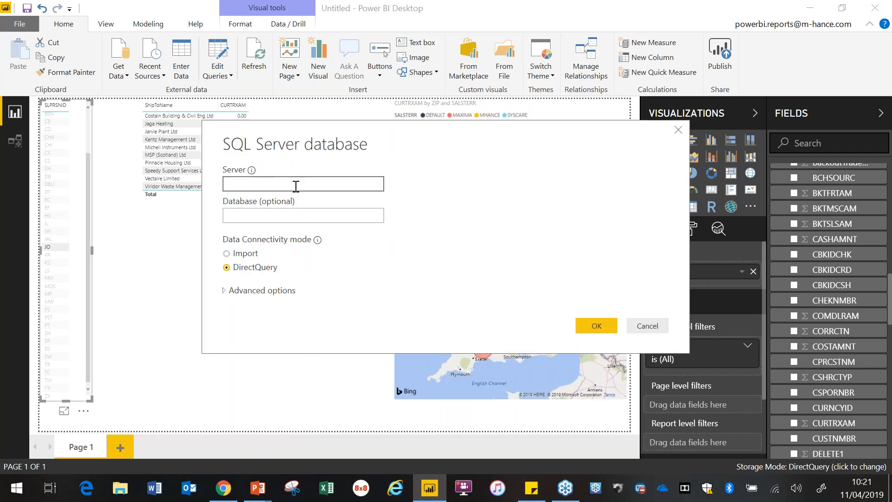
pyautogui.write('11v-db-02')
pyautogui.click(595, 328)
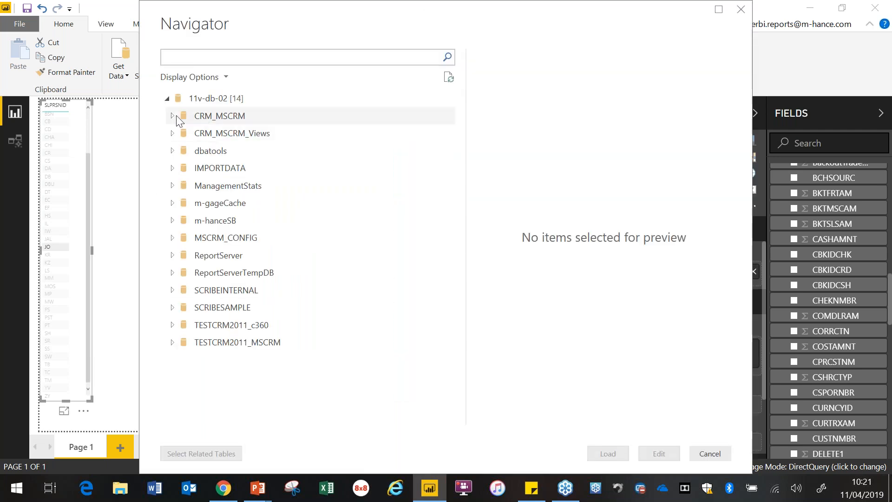
# Step: Load the FilteredAccount view from the CRM_MSCRM database and accept adding it as a second data source
pyautogui.click(173, 119)
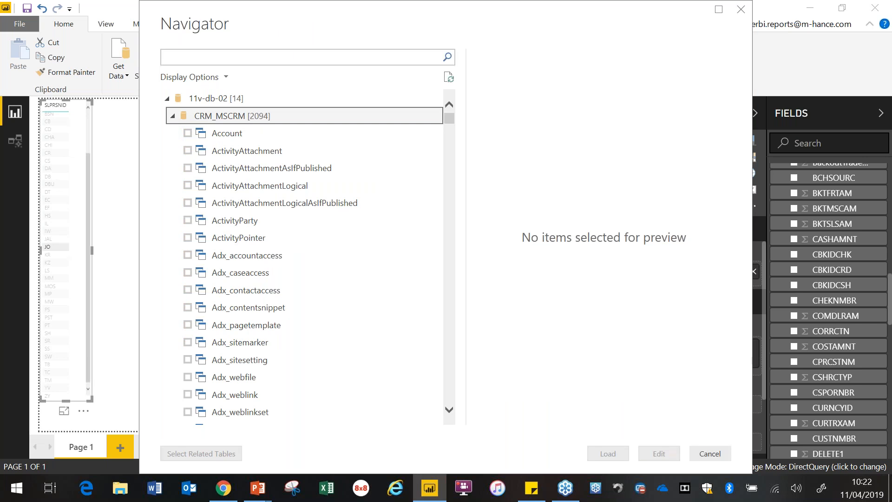
pyautogui.click(236, 58)
pyautogui.write('filter')
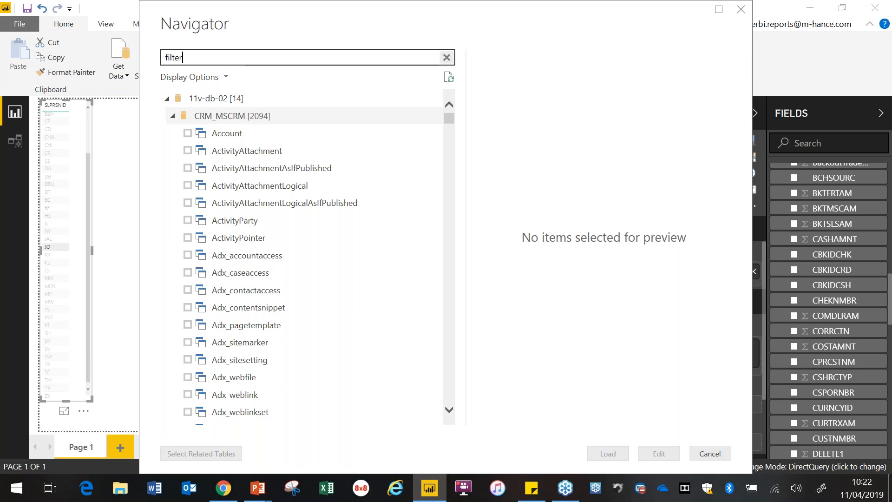
pyautogui.write('edaccount')
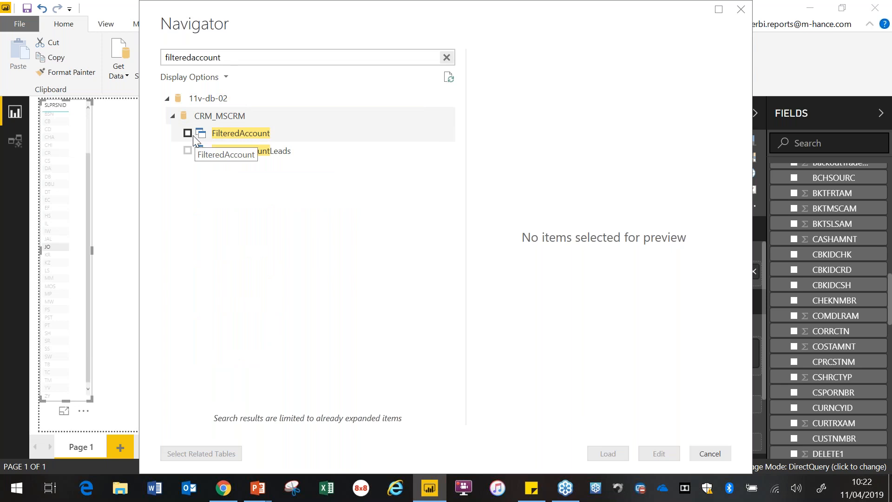
pyautogui.click(188, 133)
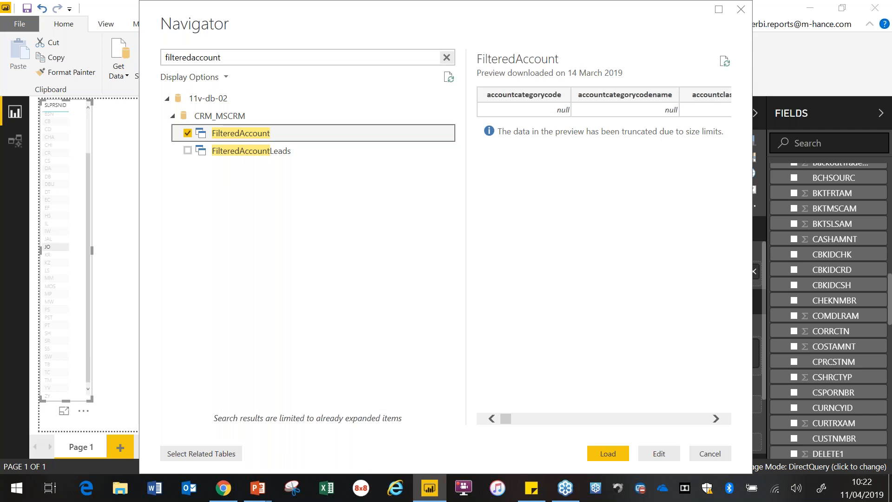
pyautogui.click(606, 454)
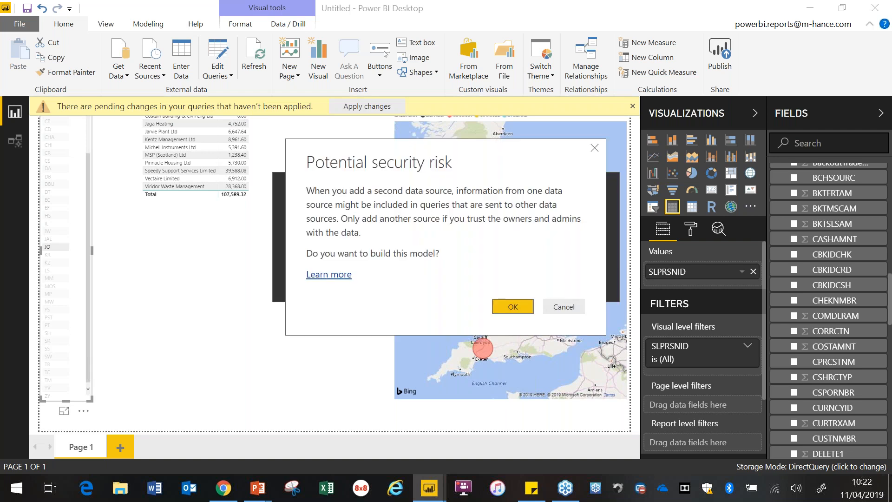
pyautogui.click(520, 314)
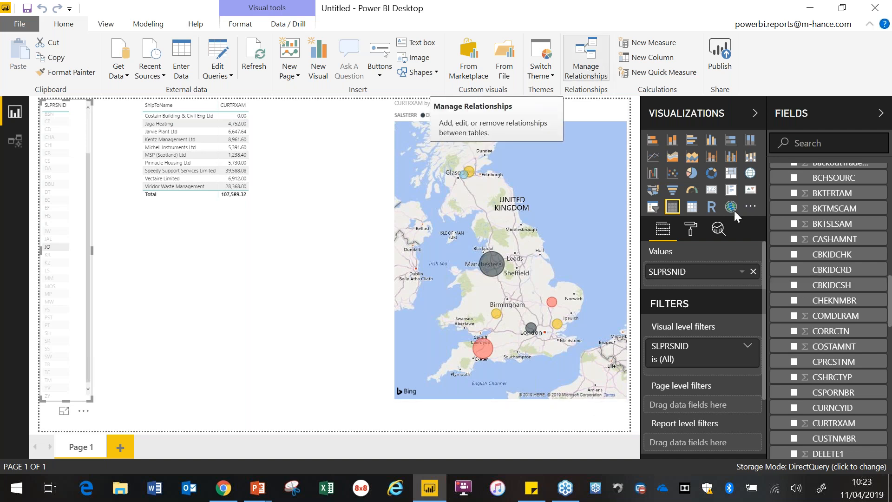
# Step: Start a new relationship between FilteredAccount and RM20101, choosing CUSTNMBR as the RM20101 column
pyautogui.moveTo(891, 310); pyautogui.dragTo(890, 193)
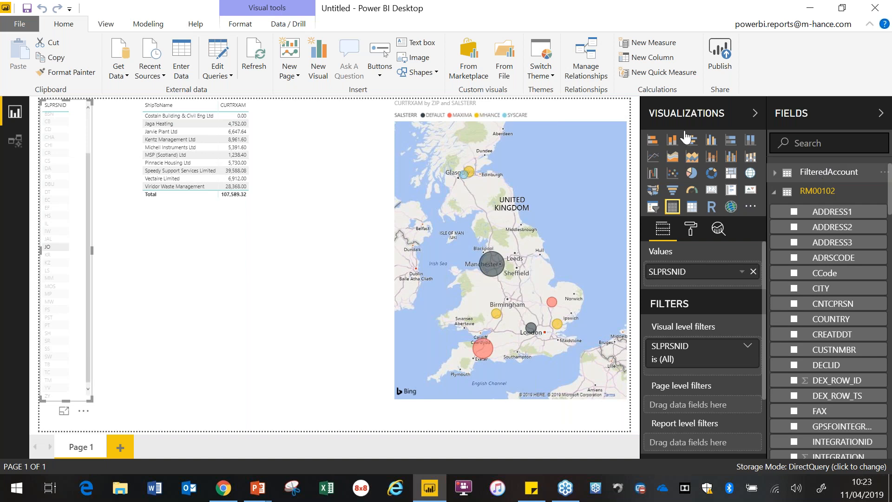
pyautogui.click(585, 63)
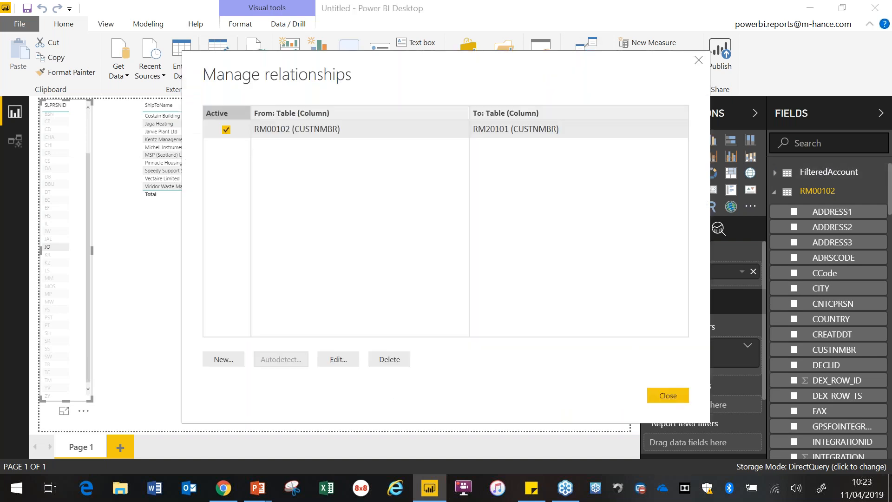
pyautogui.click(219, 359)
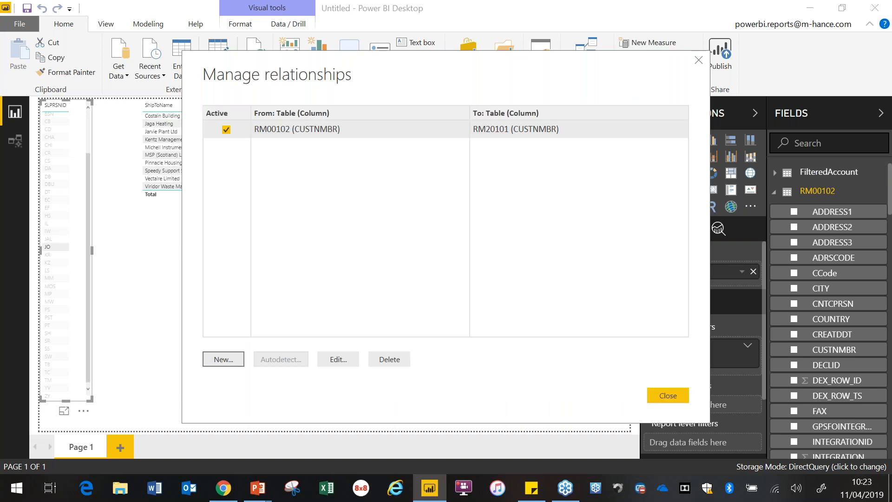
pyautogui.click(324, 115)
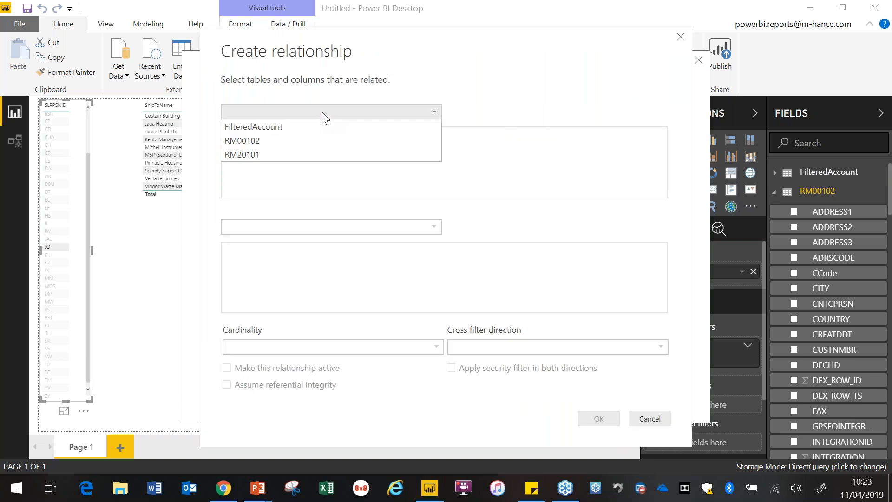
pyautogui.click(305, 126)
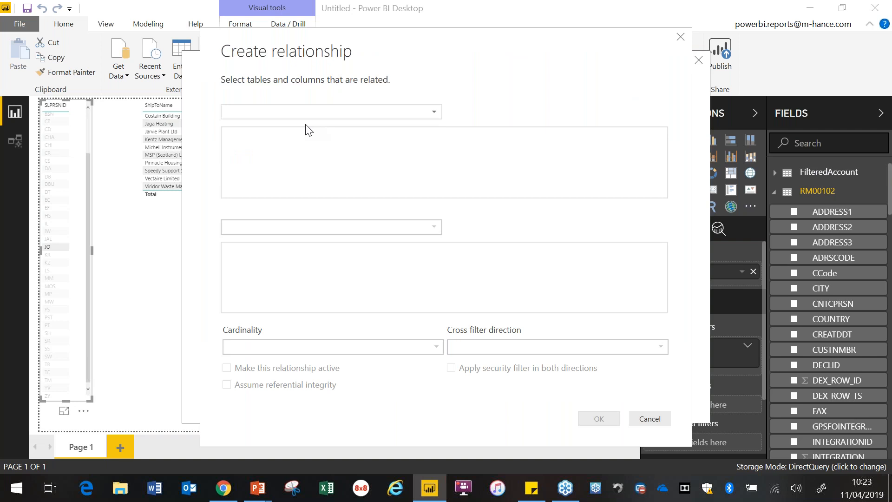
pyautogui.click(303, 227)
pyautogui.click(286, 255)
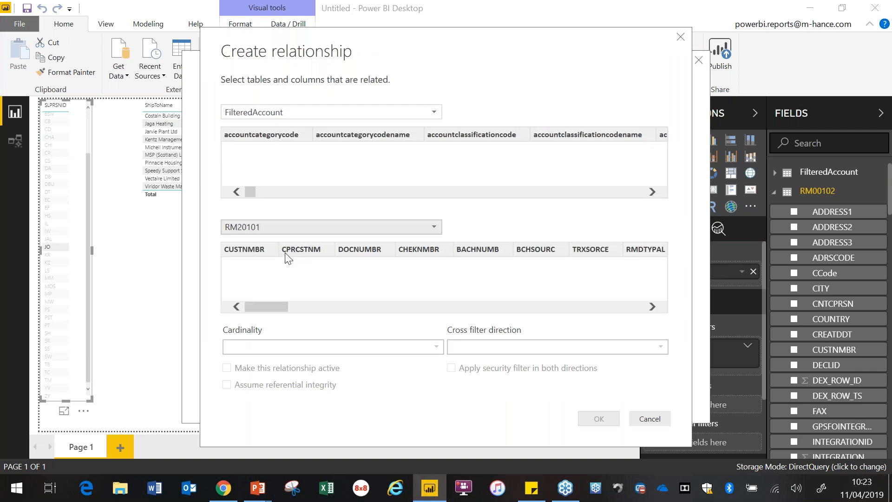
pyautogui.click(250, 249)
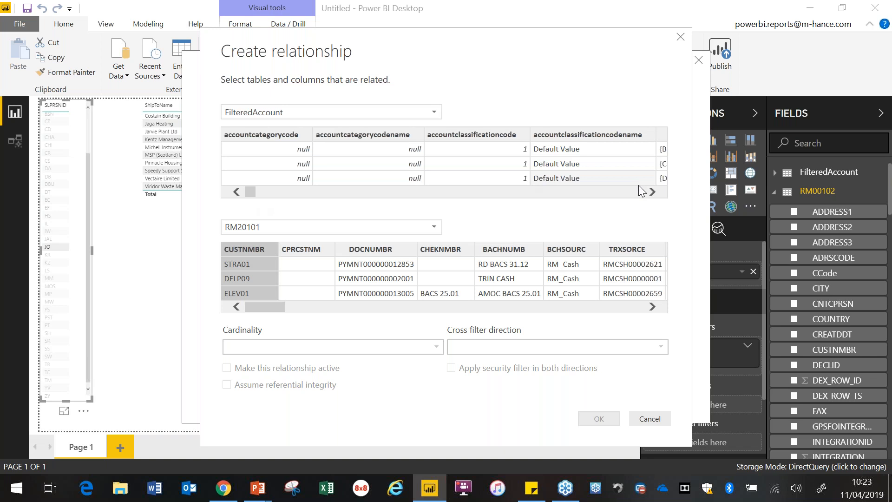
# Step: Match CUSTNMBR to the accountnumber column of FilteredAccount, create the relationship and finish managing relationships
pyautogui.click(652, 192)
pyautogui.click(651, 191)
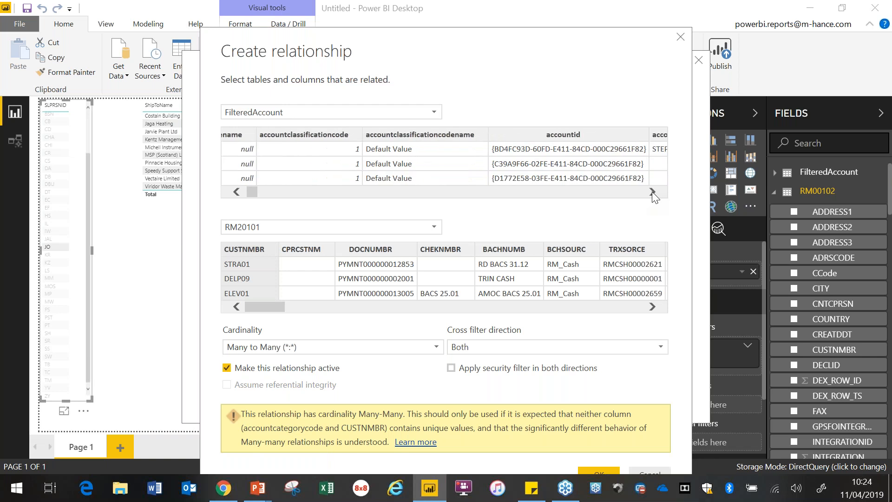
pyautogui.click(651, 191)
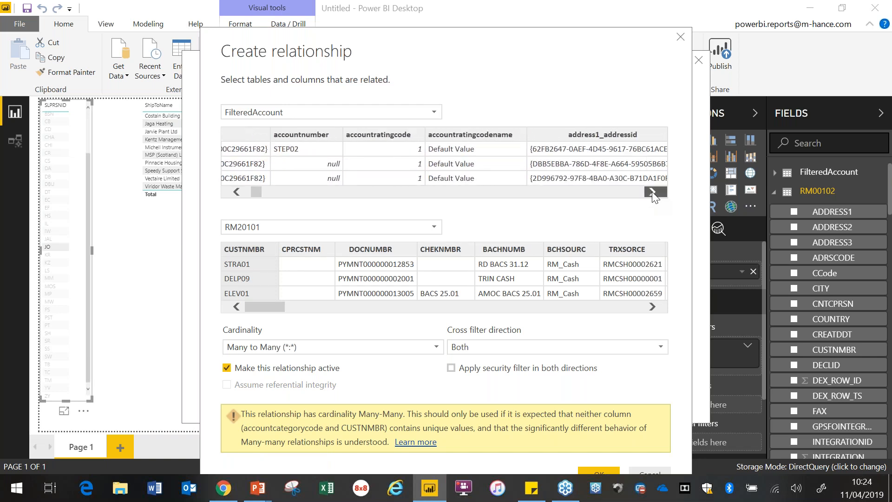
pyautogui.click(300, 138)
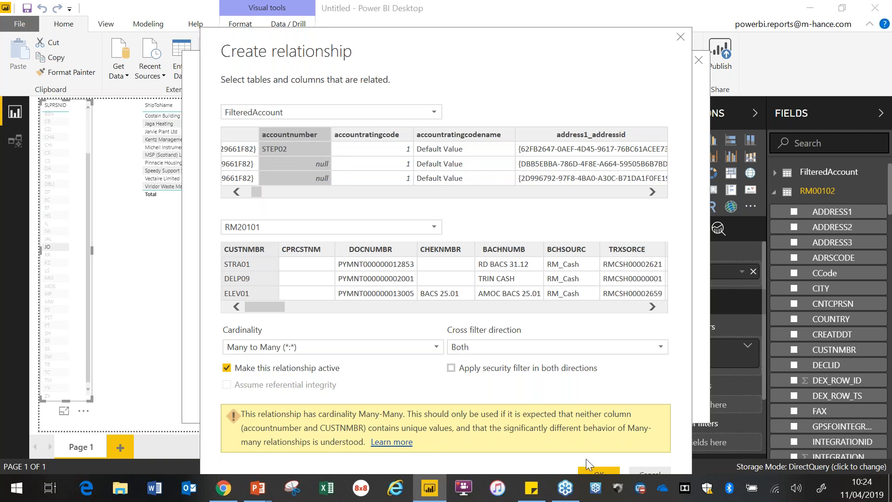
pyautogui.click(594, 470)
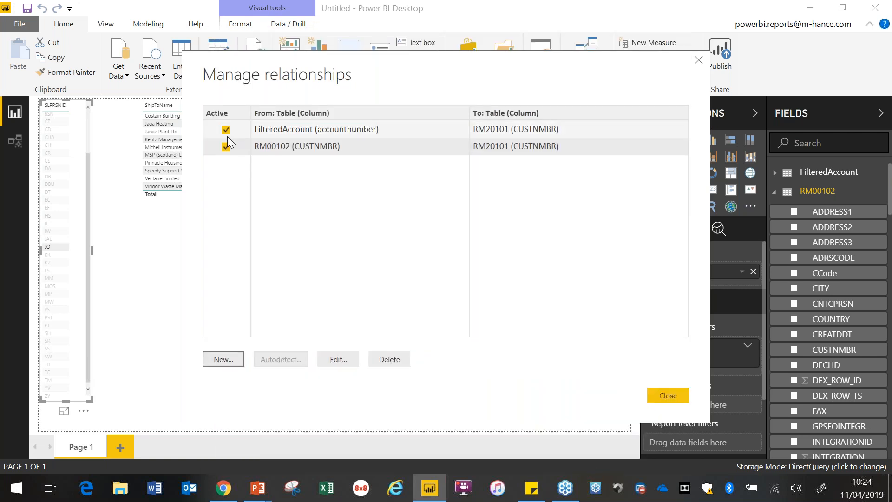
pyautogui.click(671, 397)
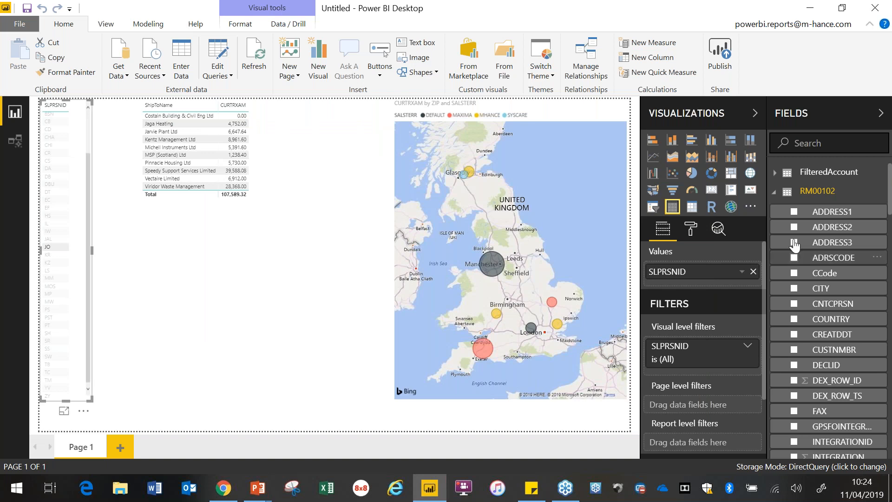
# Step: Find mh_sectorname in FilteredAccount and add it as a new table beneath the customer table, then clear the salesperson JO filter
pyautogui.click(790, 174)
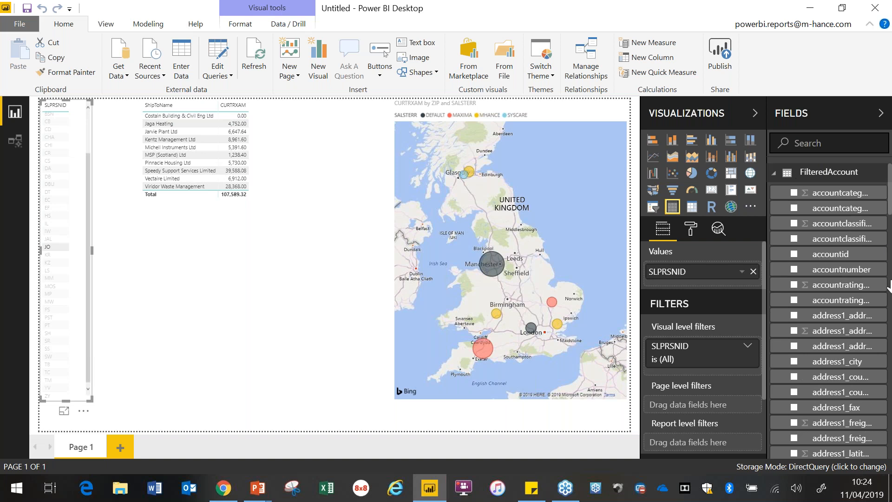
pyautogui.scroll(-10, 888, 281)
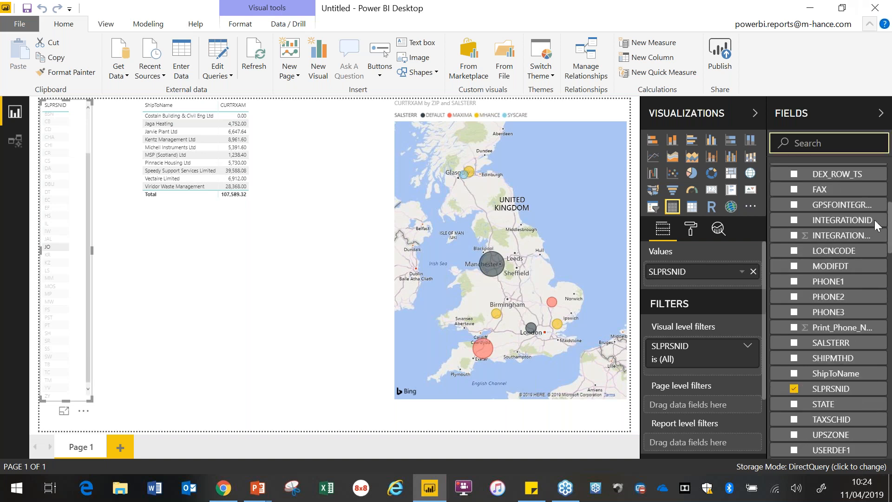
pyautogui.scroll(10, 888, 242)
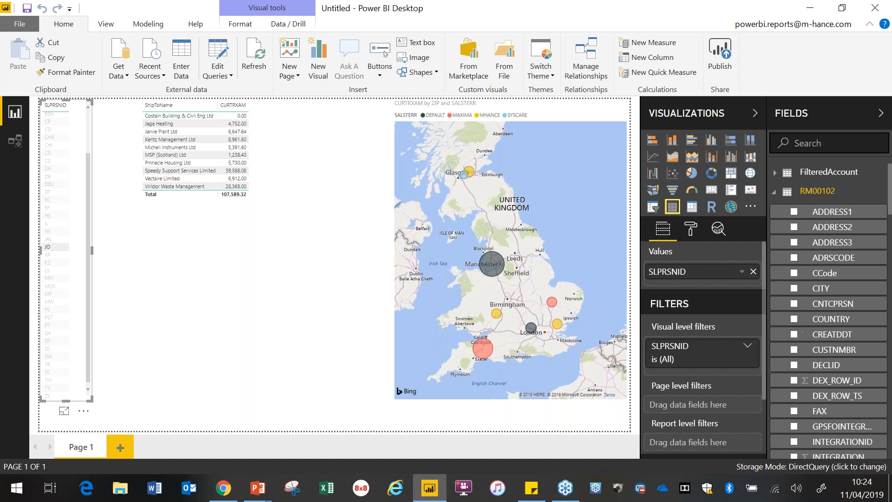
pyautogui.click(774, 176)
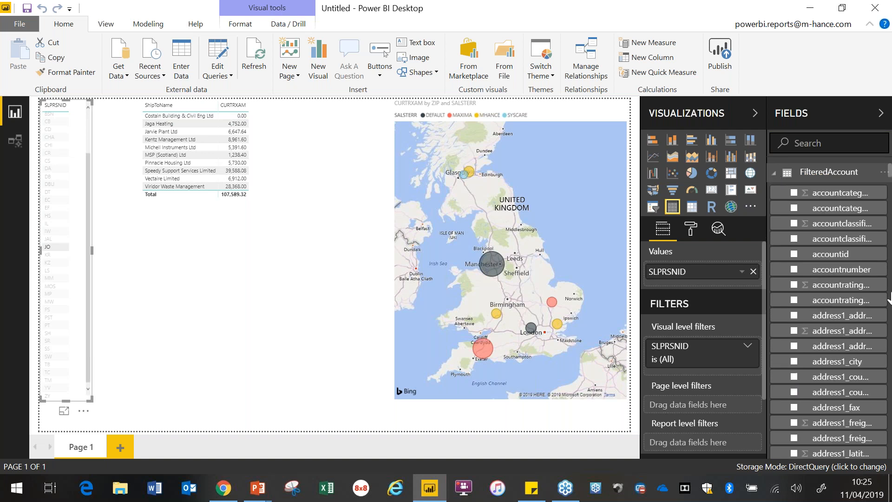
pyautogui.click(821, 143)
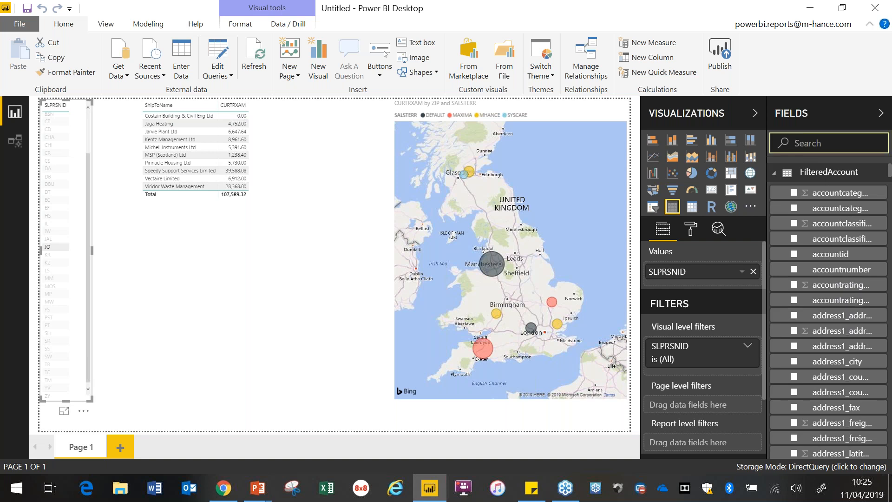
pyautogui.write('mh_s')
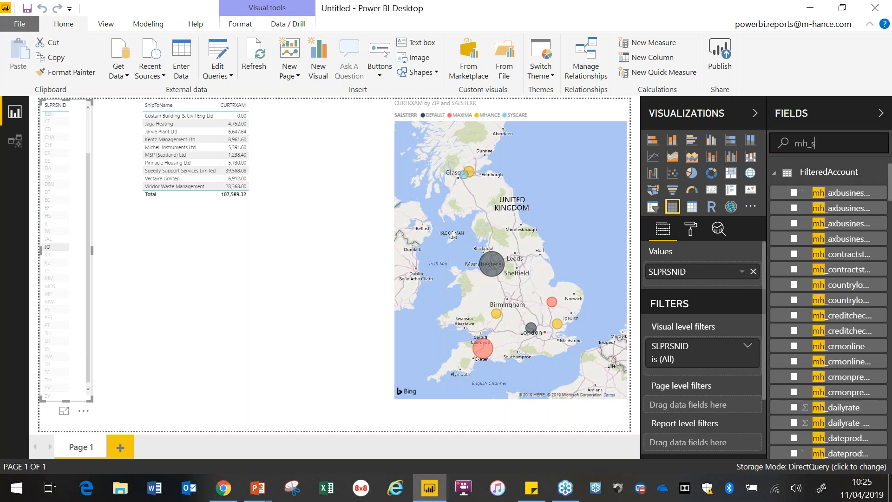
pyautogui.write('ector')
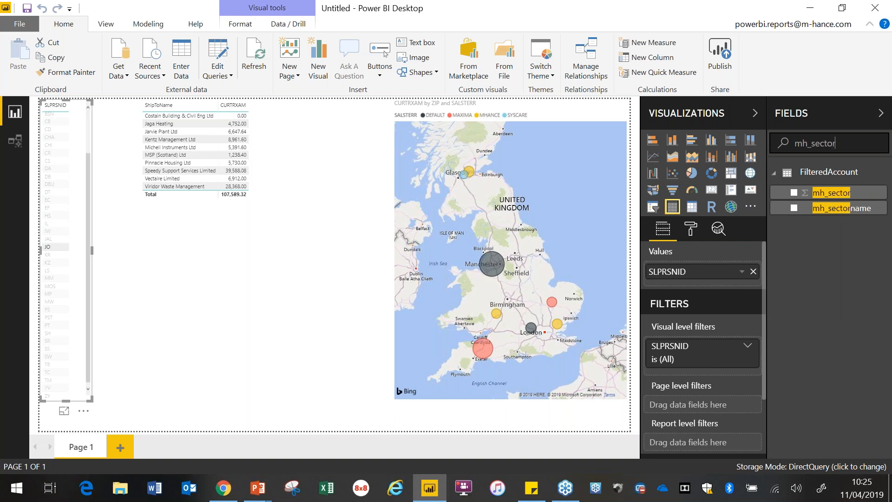
pyautogui.moveTo(830, 209); pyautogui.dragTo(224, 320)
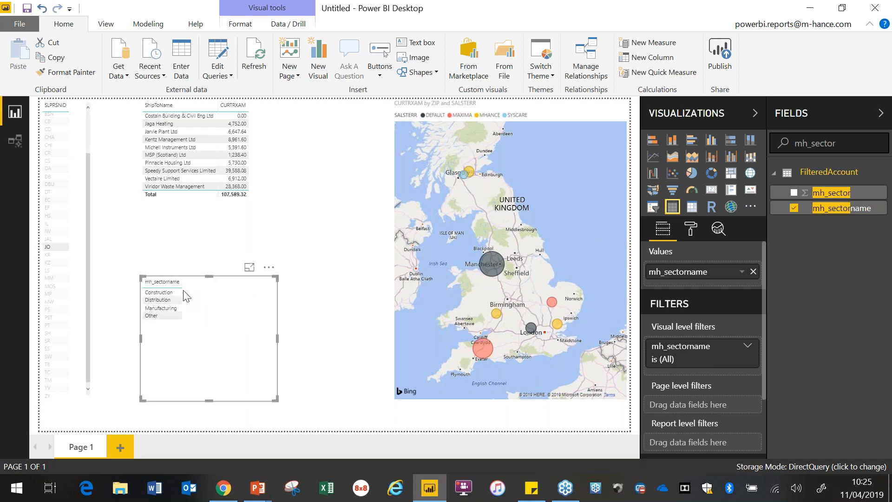
pyautogui.click(47, 246)
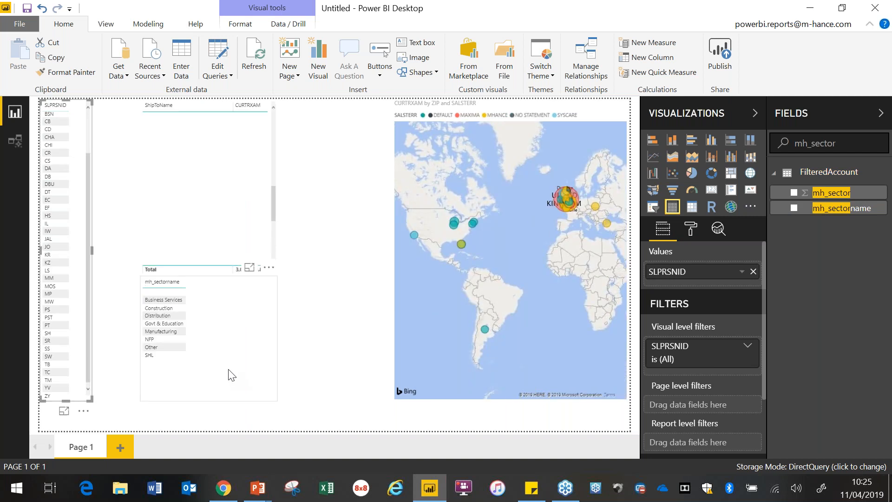
# Step: Cross-filter the report by the NFP sector and check the customer amounts, then filter by salesperson DB and clear that selection
pyautogui.click(155, 340)
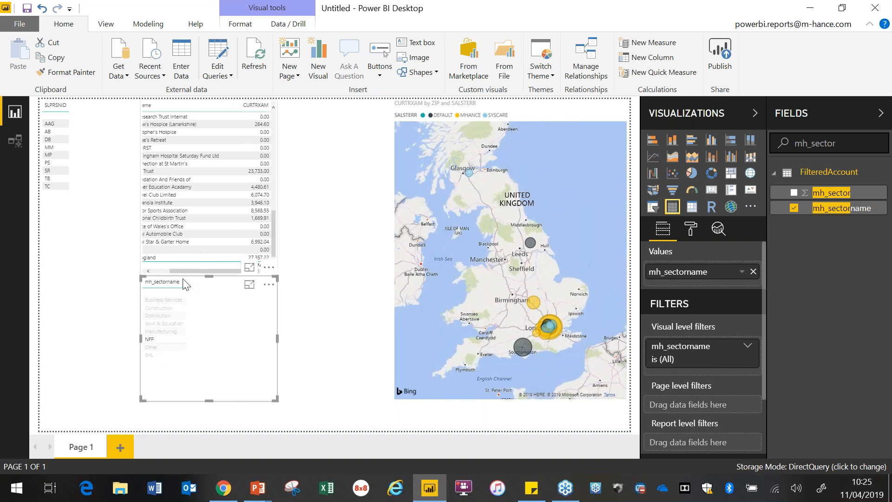
pyautogui.moveTo(174, 271); pyautogui.dragTo(157, 270)
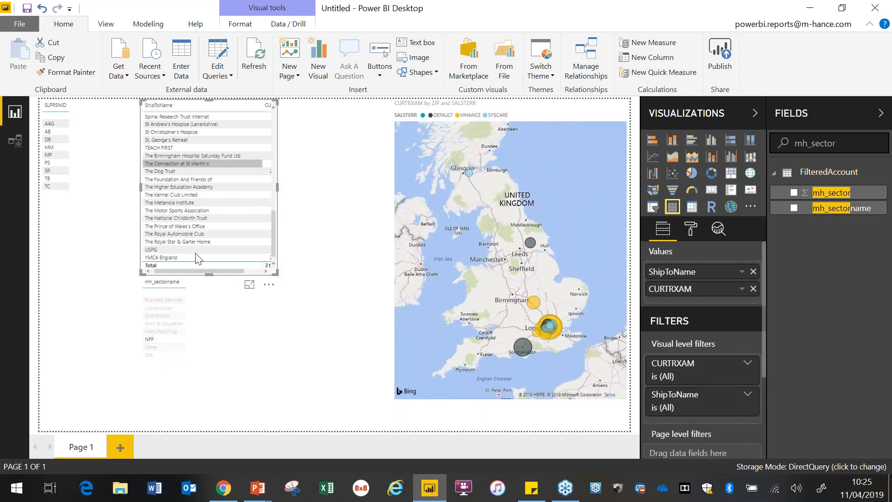
pyautogui.moveTo(176, 272); pyautogui.dragTo(208, 269)
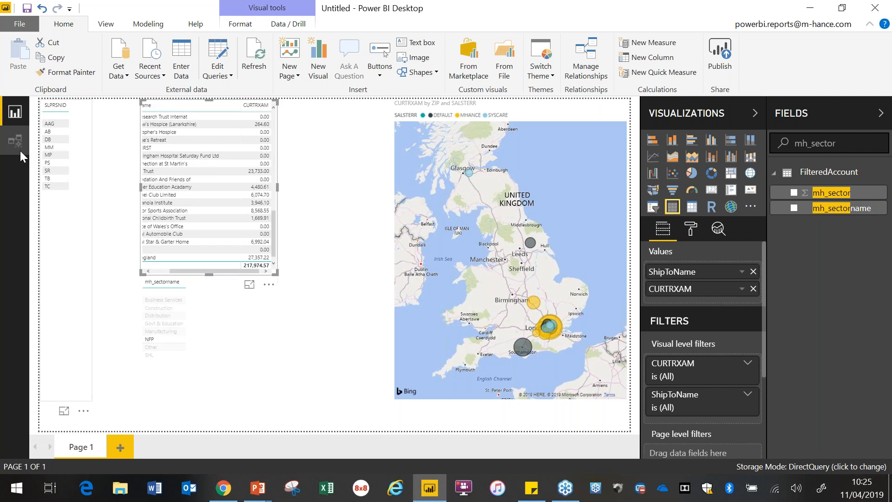
pyautogui.click(52, 139)
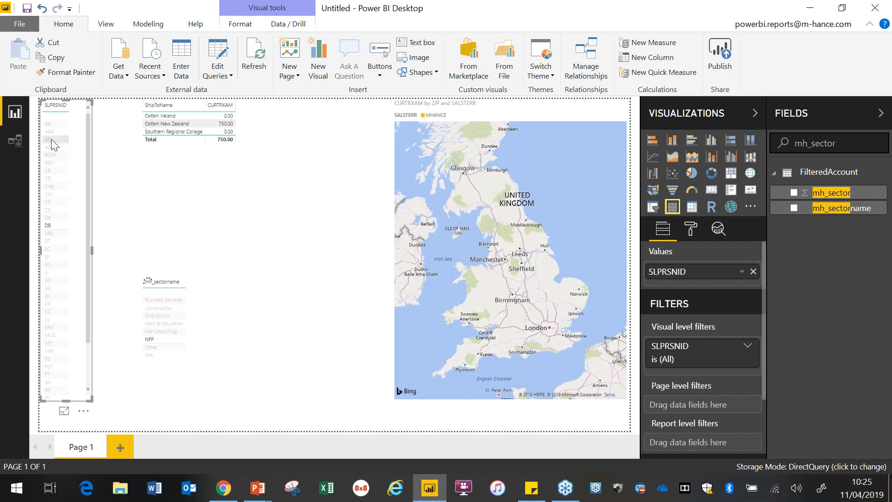
pyautogui.click(50, 226)
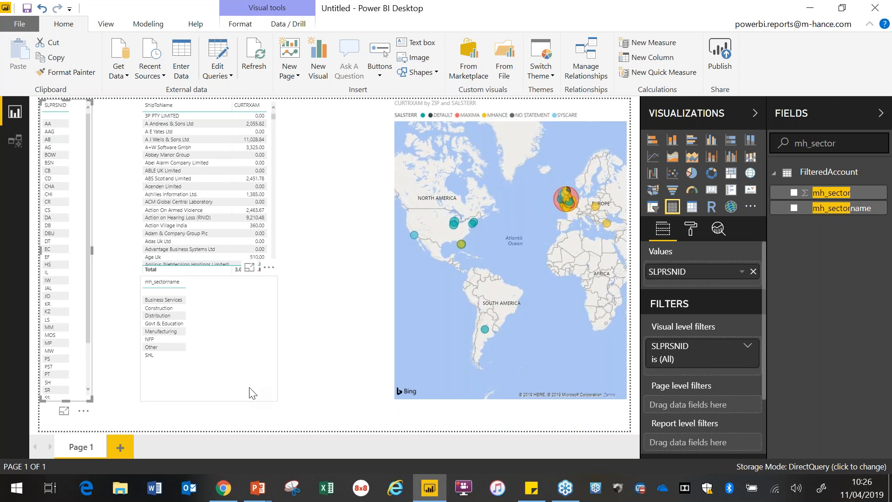
# Step: Add mh_sectorname to the customer table as its first column and sort the table by CURTRXAM in descending order
pyautogui.moveTo(832, 208); pyautogui.dragTo(205, 153)
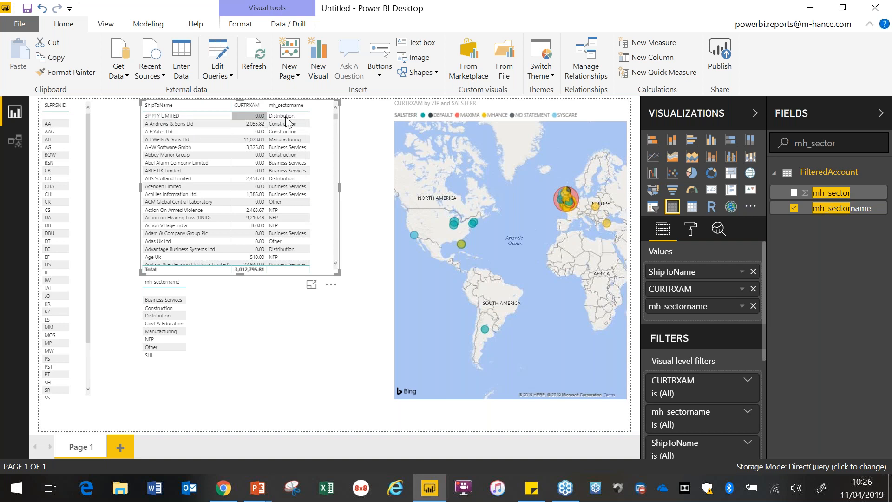
pyautogui.moveTo(694, 308); pyautogui.dragTo(700, 273)
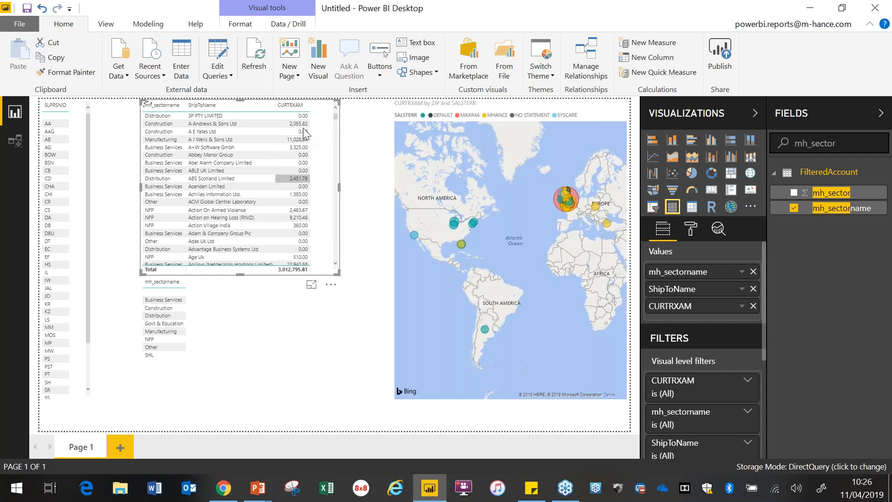
pyautogui.click(294, 106)
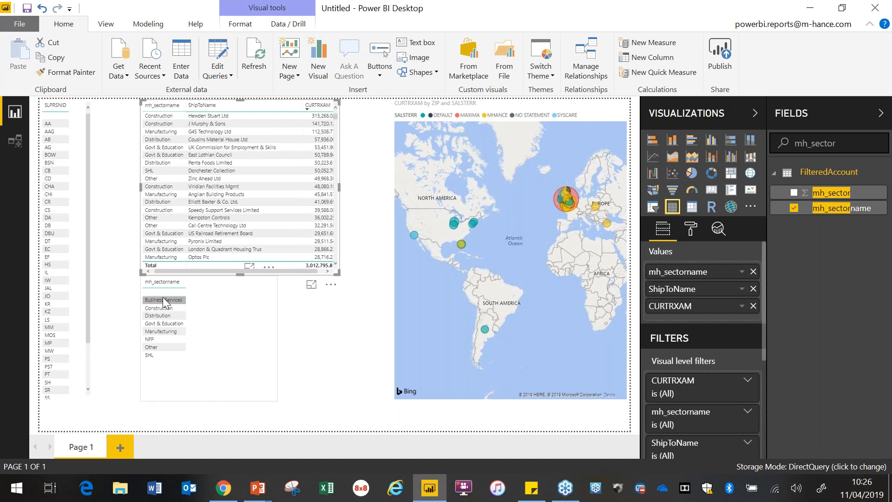
# Step: Filter the report by the NFP sector to inspect its customers and map locations, then clear the selection
pyautogui.click(162, 341)
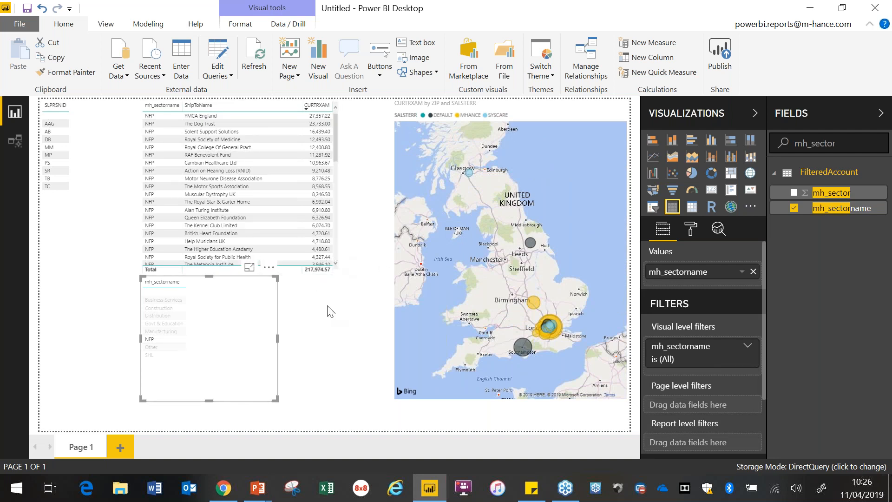
pyautogui.click(155, 341)
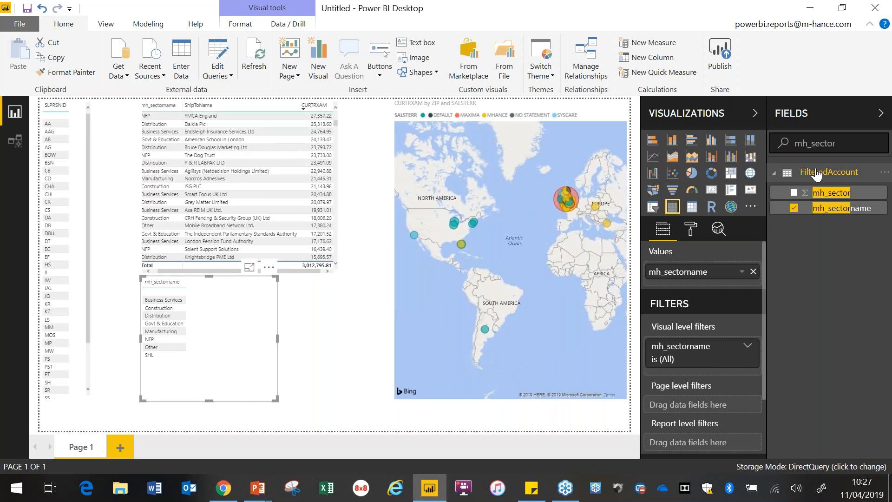
# Step: Find mh_subsectorname and make it the map's legend in place of SALSTERR, then check the map for the SHL sector and clear that filter
pyautogui.write('sub')
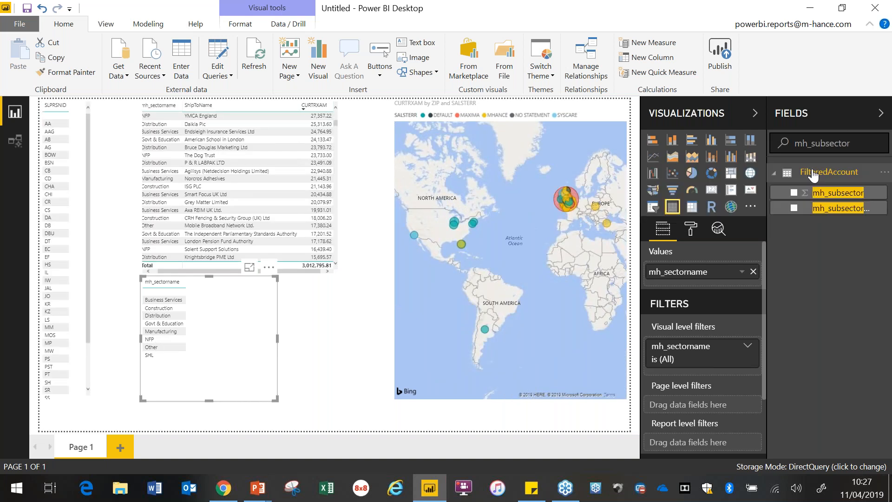
pyautogui.click(559, 109)
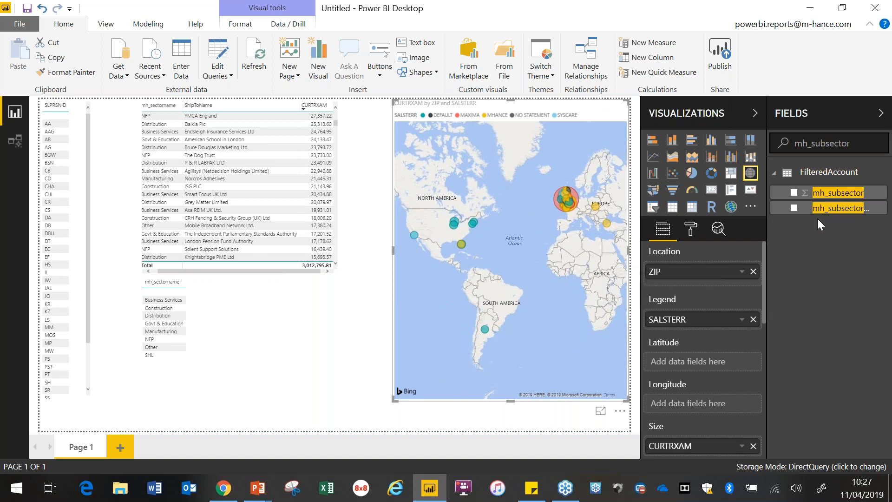
pyautogui.moveTo(831, 213); pyautogui.dragTo(715, 327)
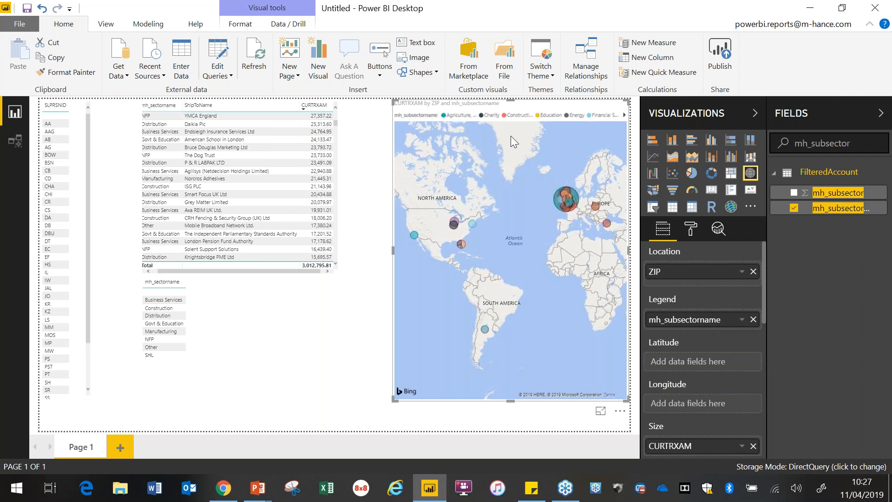
pyautogui.click(151, 355)
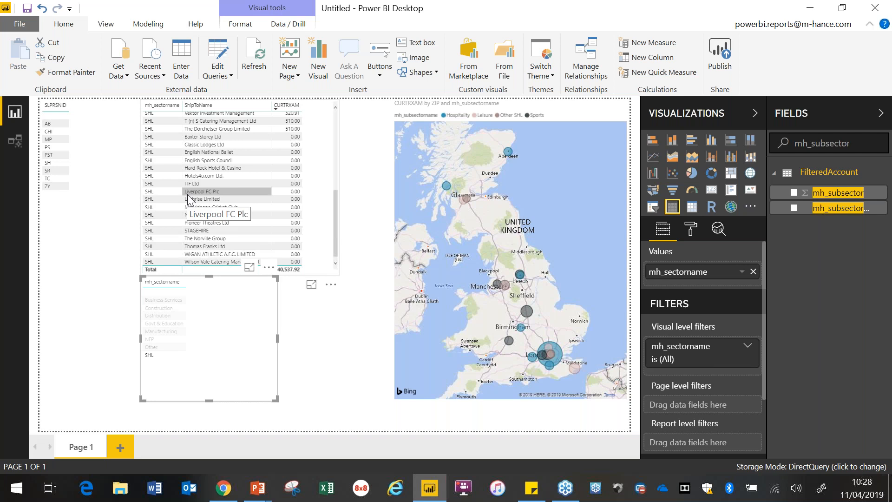
pyautogui.click(150, 355)
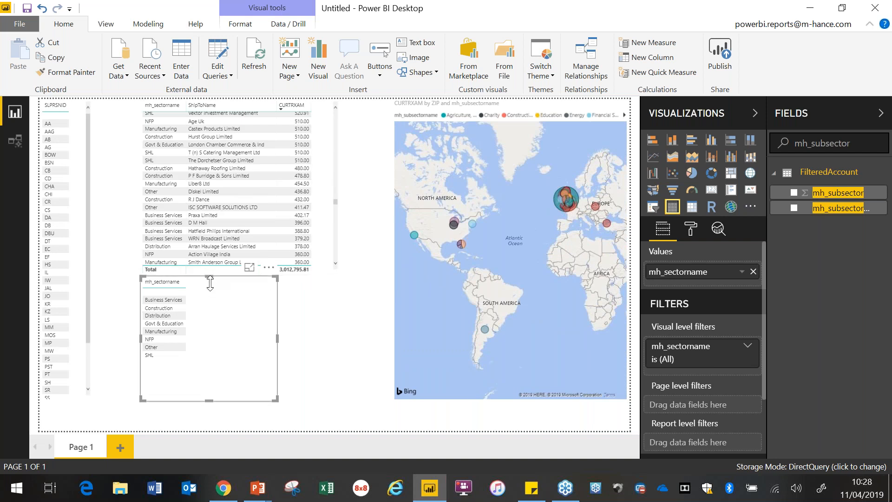
# Step: Shorten the sector table and turn the customer table into a stacked column chart with mh_subsectorname replacing ShipToName as its legend
pyautogui.moveTo(209, 277); pyautogui.dragTo(208, 367)
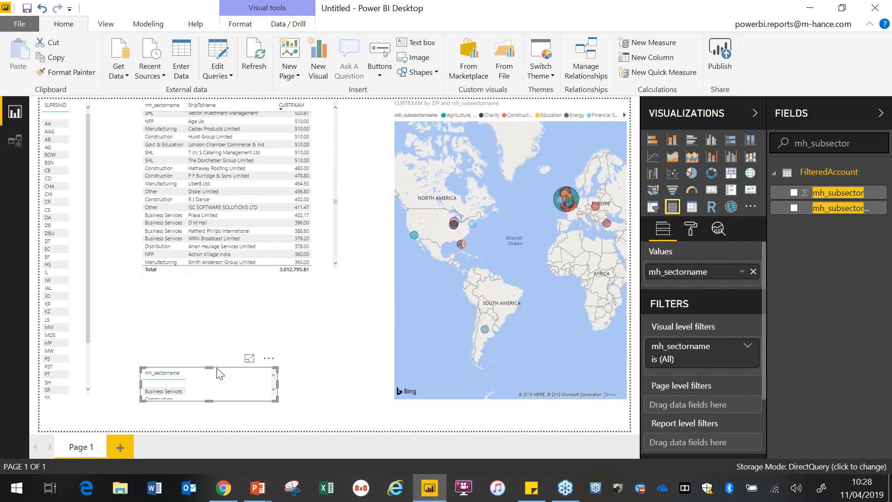
pyautogui.click(320, 196)
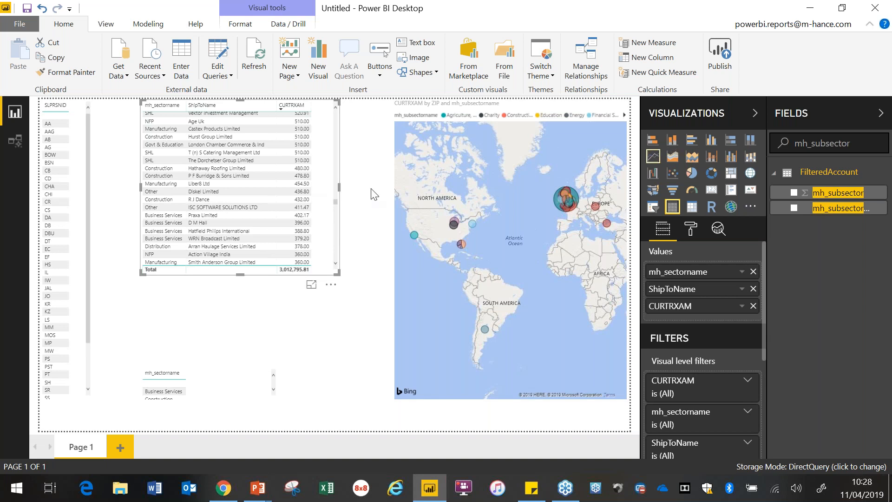
pyautogui.click(674, 141)
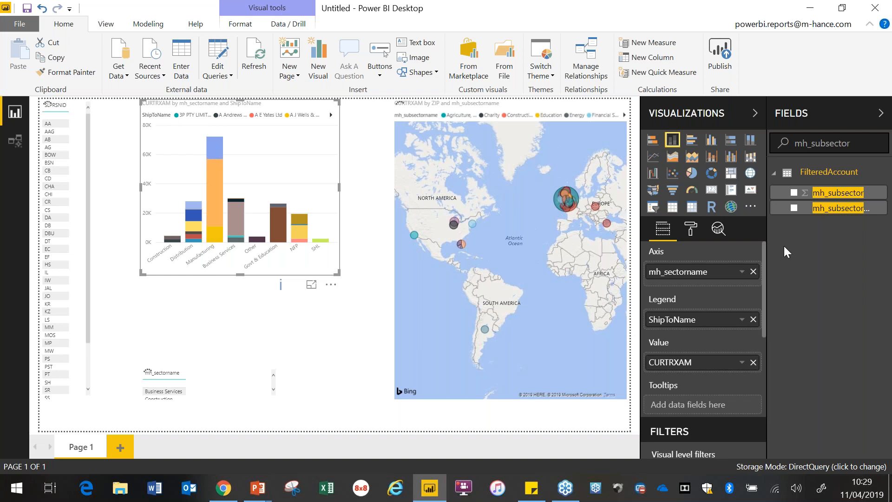
pyautogui.moveTo(839, 208); pyautogui.dragTo(711, 324)
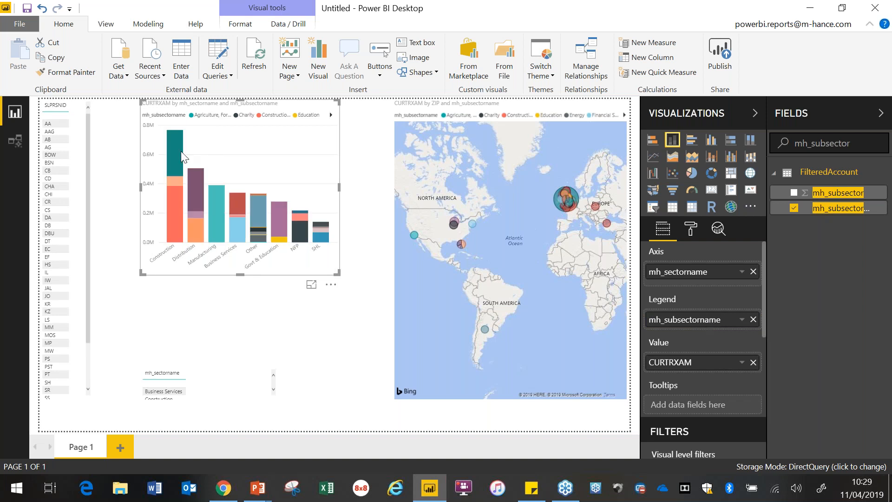
# Step: Place the map at the start of the phone layout, enlarge it to the full phone width, and return to the desktop layout
pyautogui.moveTo(176, 163)
pyautogui.click(106, 25)
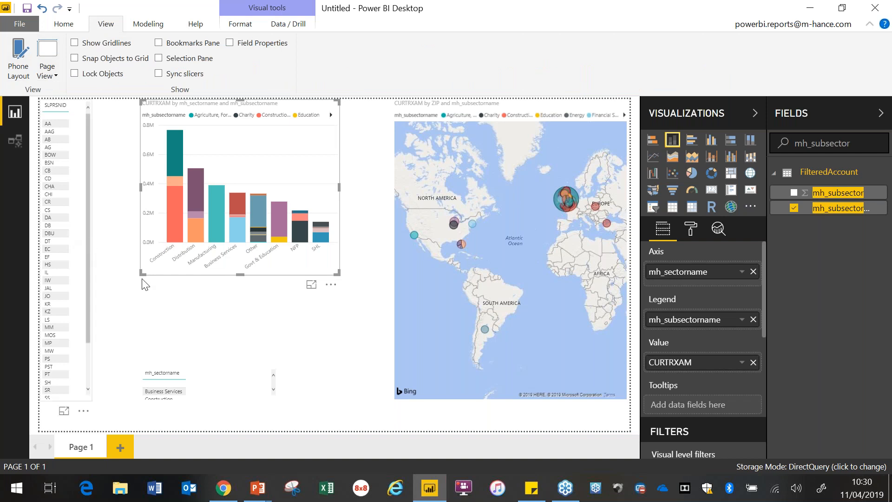
pyautogui.click(14, 63)
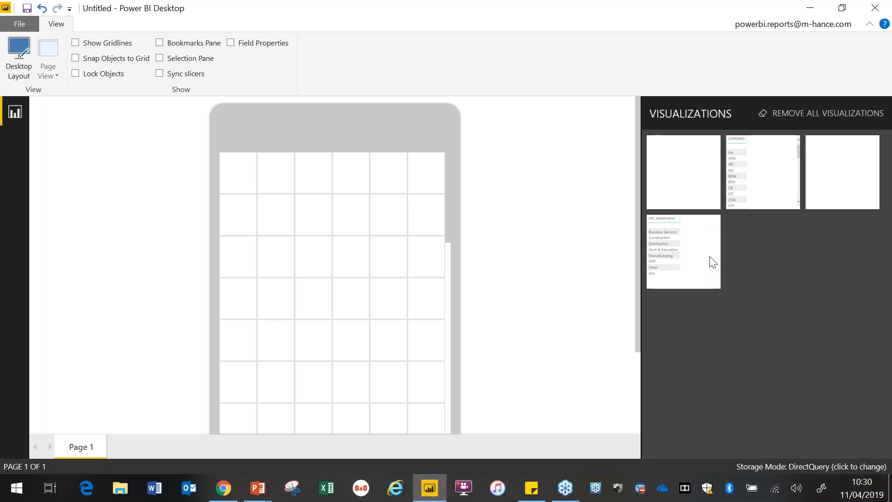
pyautogui.moveTo(692, 168); pyautogui.dragTo(283, 191)
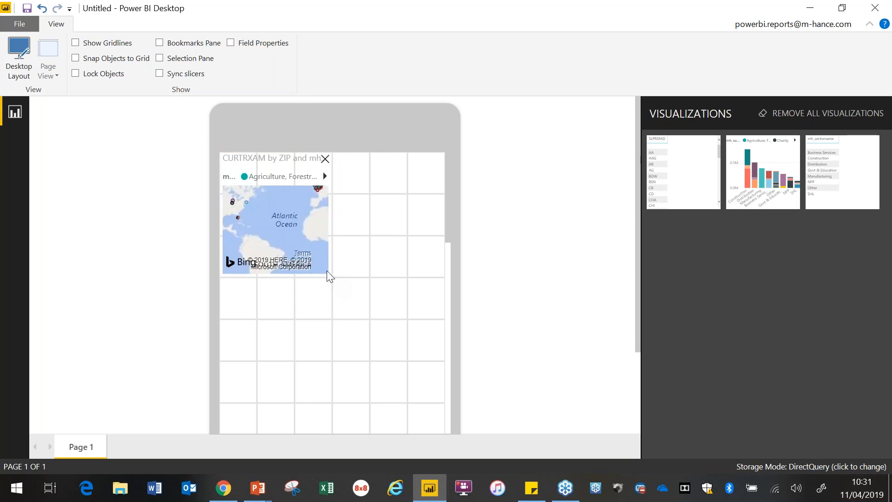
pyautogui.moveTo(327, 271); pyautogui.dragTo(333, 277)
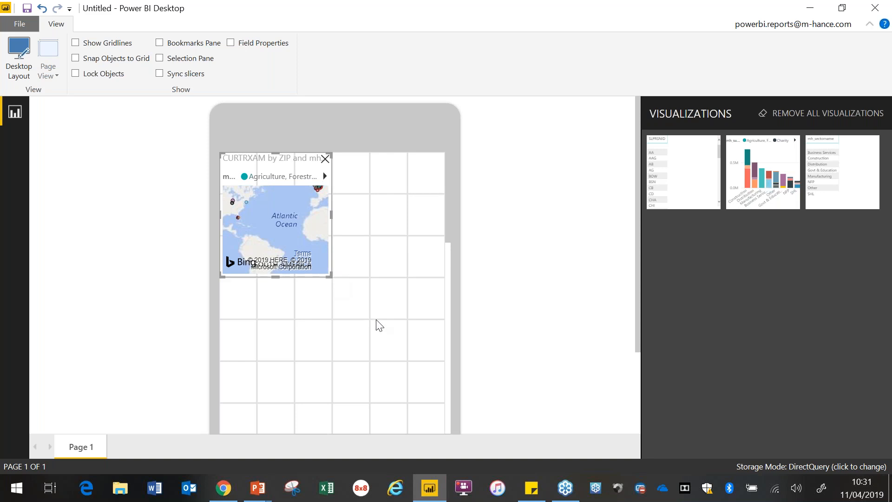
pyautogui.moveTo(378, 322); pyautogui.dragTo(455, 377)
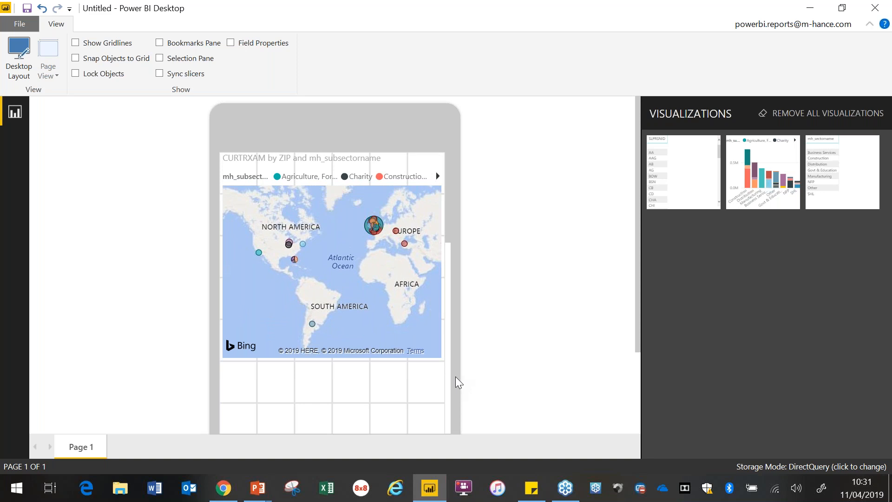
pyautogui.click(21, 56)
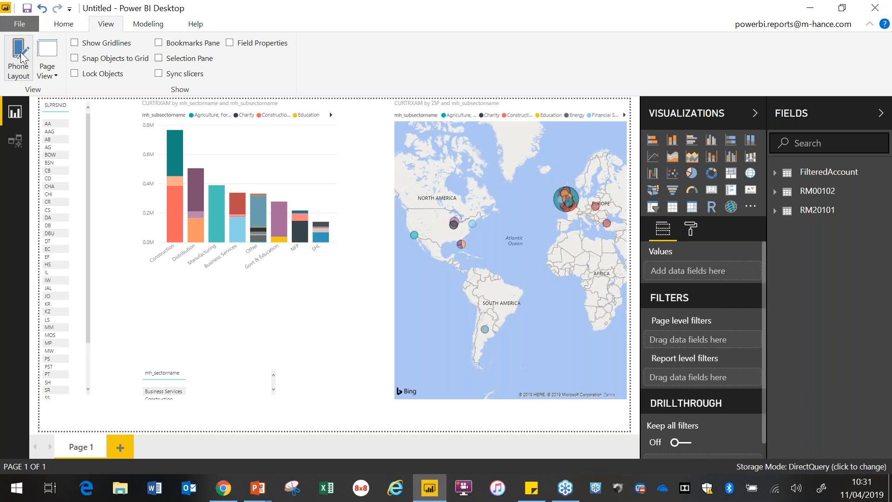
pyautogui.click(22, 55)
pyautogui.hotkey('alt', 'Tab')
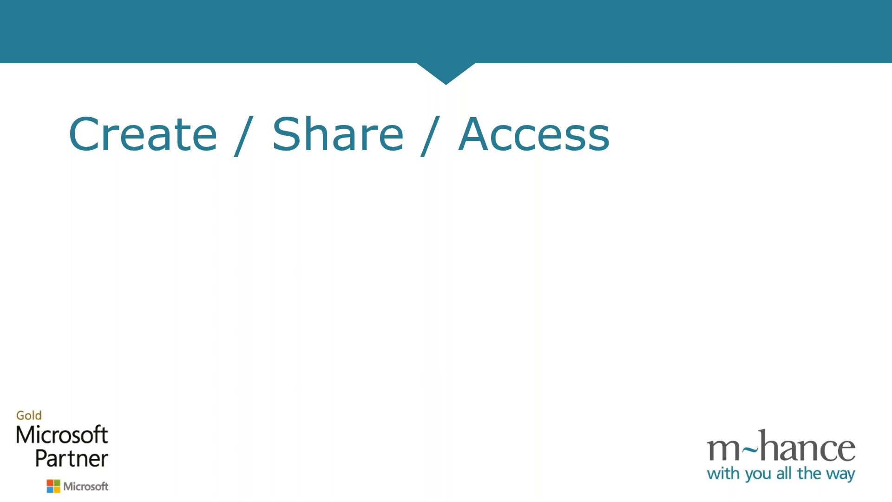
pyautogui.press('Right')
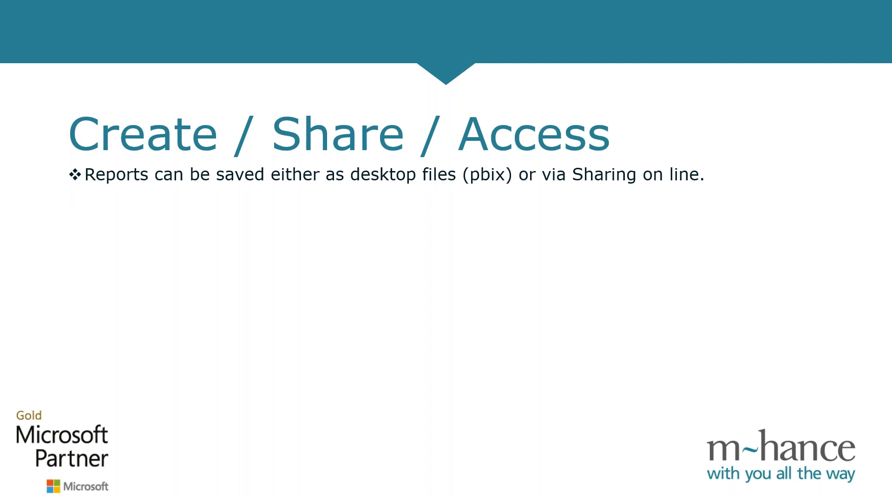
pyautogui.hotkey('alt', 'Tab')
pyautogui.click(60, 28)
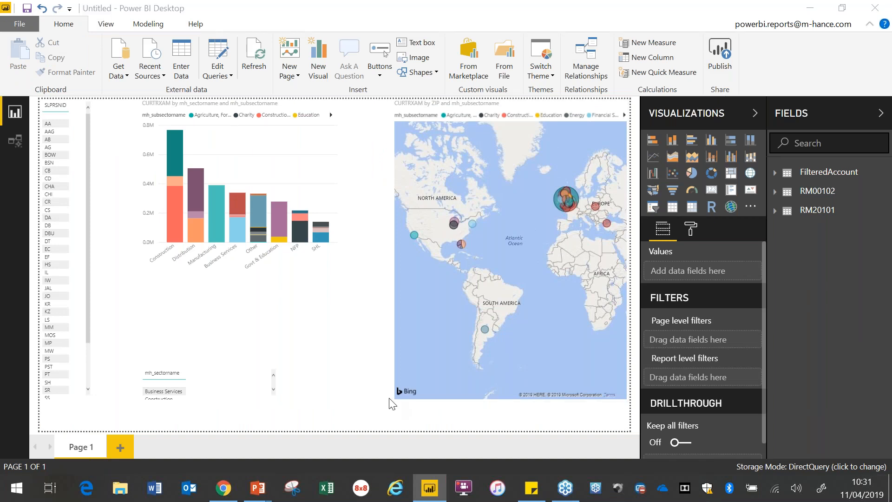
pyautogui.hotkey('alt', 'Tab')
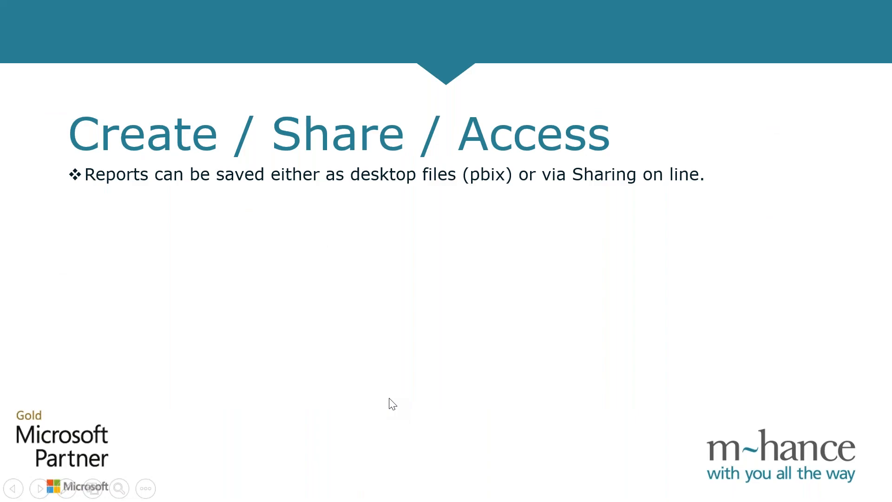
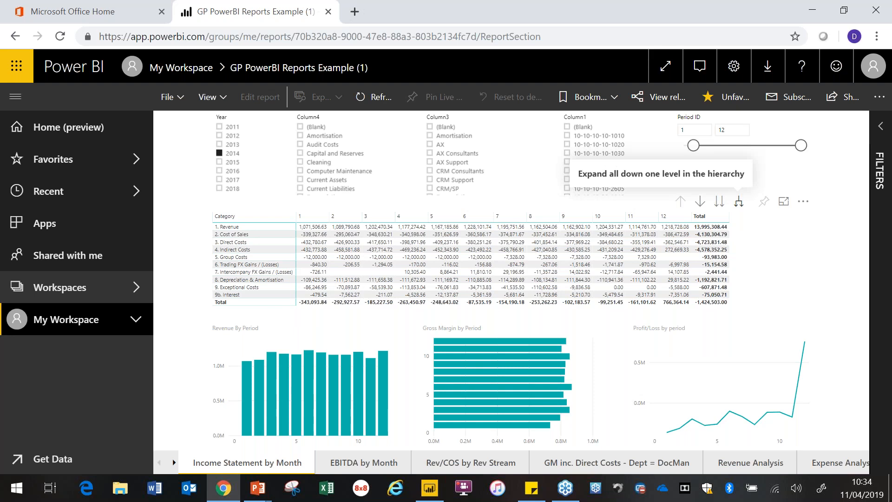
# Step: Expand the Income Statement by Month matrix down one hierarchy level to inspect the revenue streams, then drill back up to the categories
pyautogui.click(739, 201)
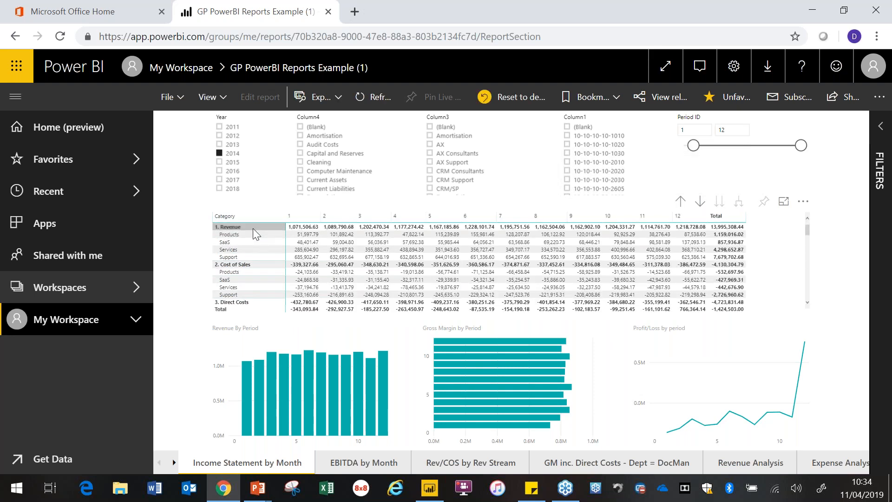
pyautogui.click(680, 201)
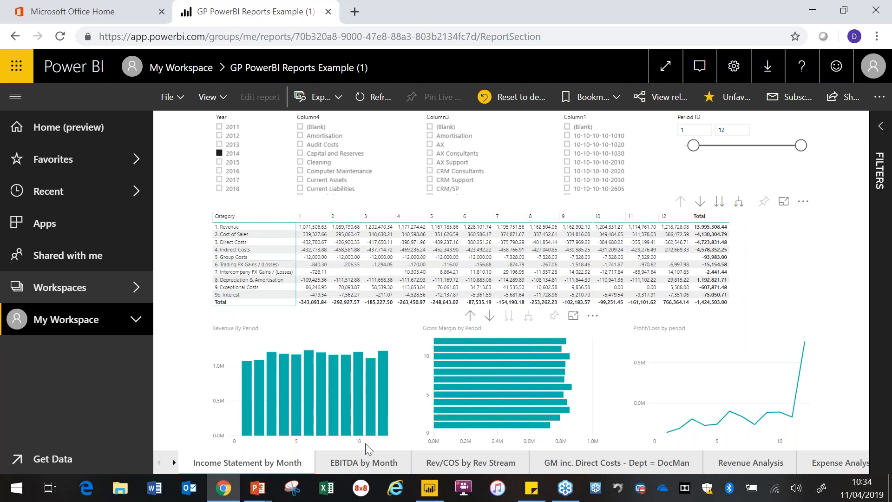
# Step: Review the EBITDA by Month, Revenue Analysis and Expense Analysis pages, examining the expense and salary cost charts
pyautogui.click(367, 461)
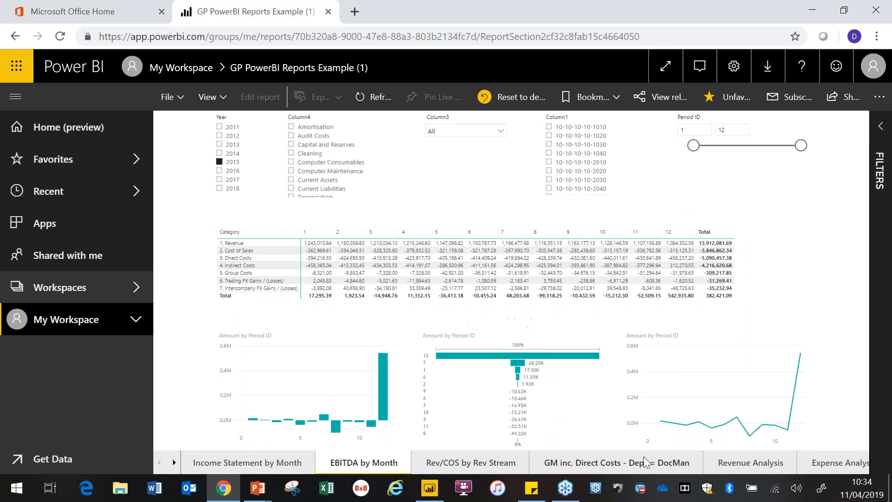
pyautogui.click(760, 461)
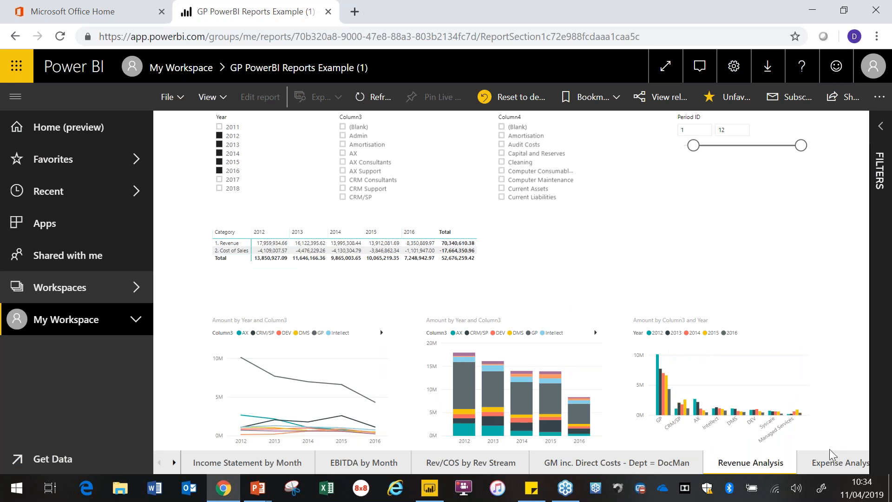
pyautogui.click(835, 466)
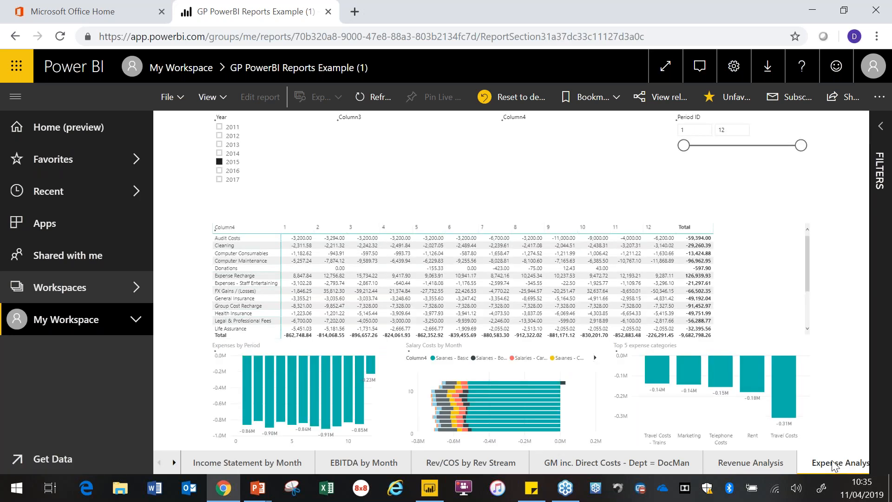
pyautogui.moveTo(272, 421)
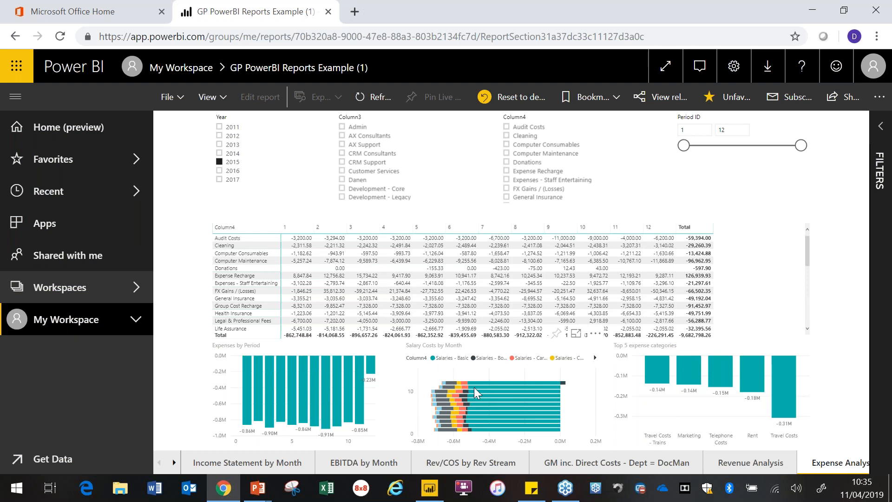
pyautogui.moveTo(473, 387)
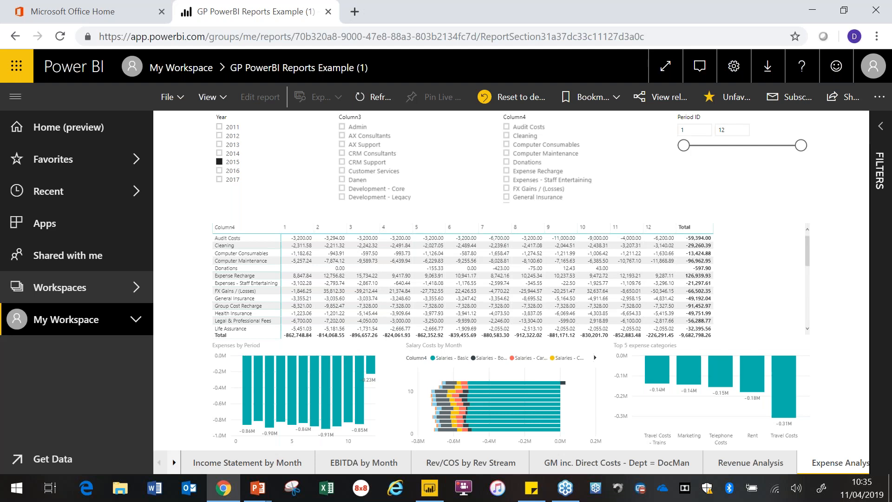
# Step: Review the Customers page's map and the Debtors page, picking the G4S Technology Ltd entry in the debtors table
pyautogui.click(174, 462)
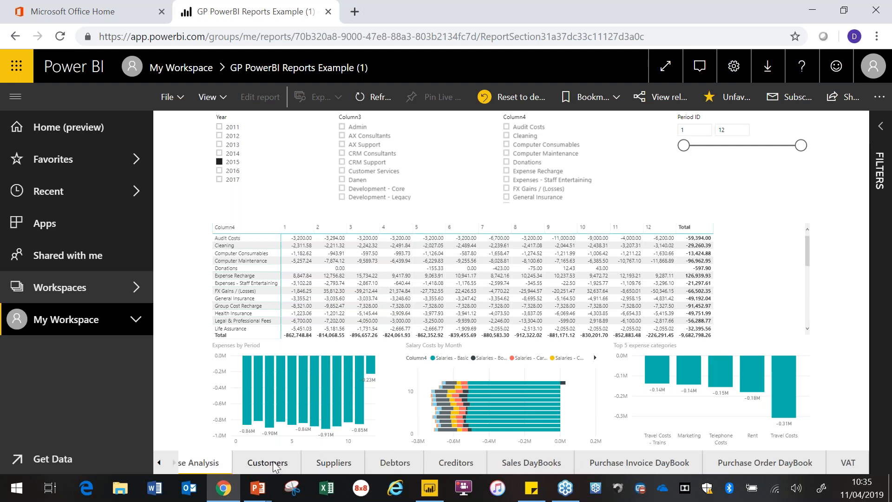
pyautogui.click(275, 464)
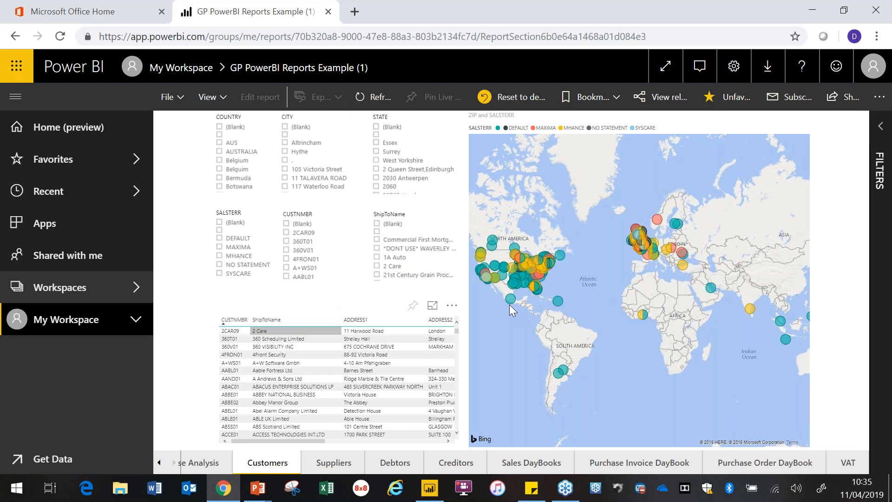
pyautogui.click(392, 463)
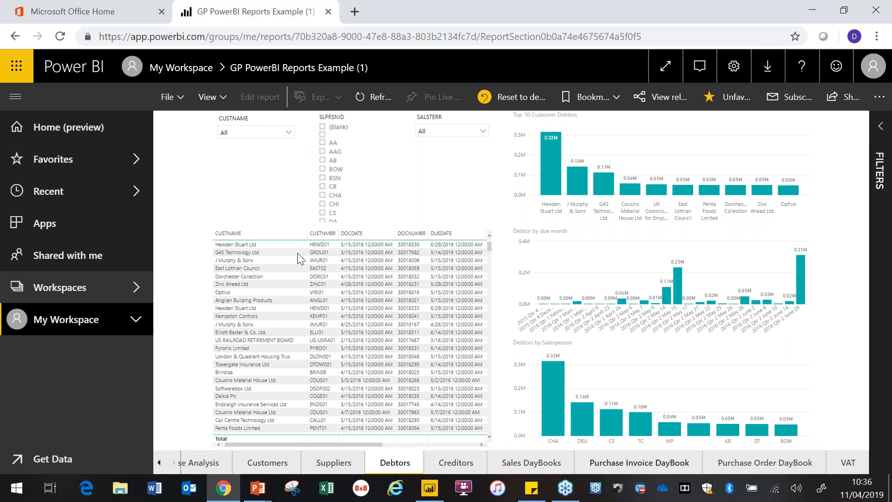
pyautogui.click(232, 253)
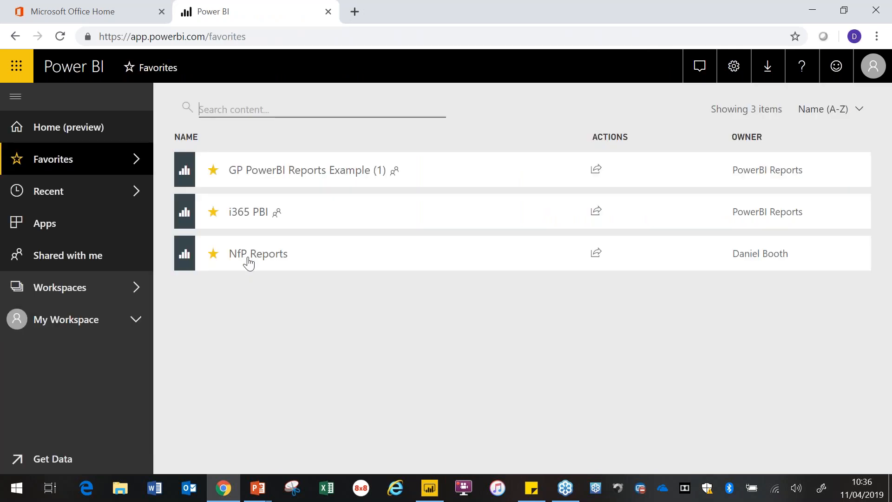
# Step: Open the NfP Reports report and review its SoFA2, Inc Statement monthly and Income and Expense Analysis pages
pyautogui.click(246, 258)
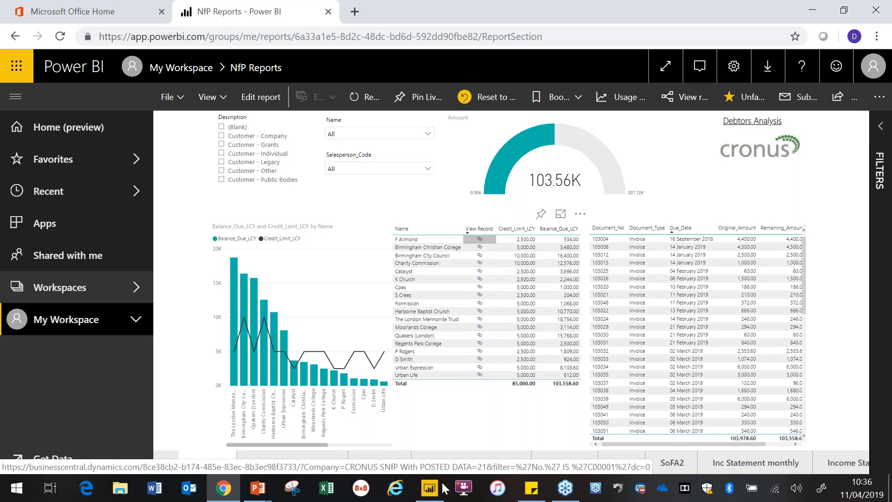
pyautogui.click(673, 463)
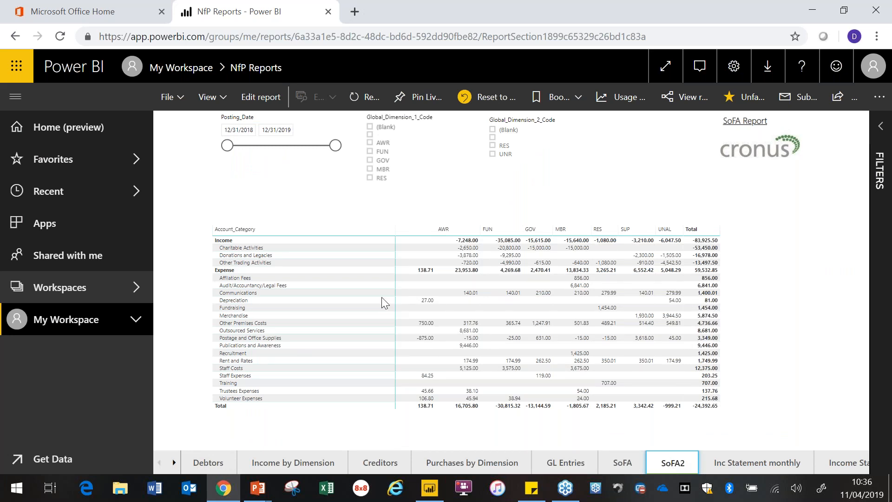
pyautogui.moveTo(381, 297)
pyautogui.click(765, 462)
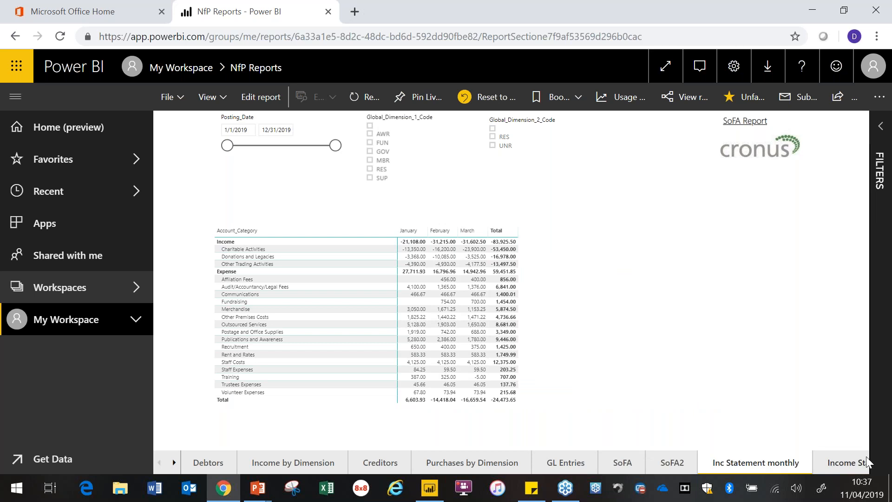
pyautogui.click(859, 468)
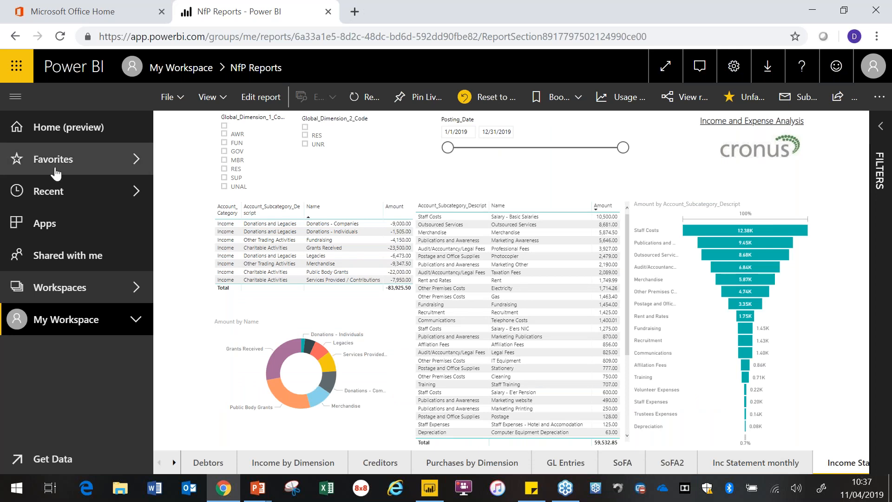
# Step: Open the favorite report i365 PBI to view its supplier map, then switch to the presentation's forthcoming webinars and events slide
pyautogui.click(55, 169)
pyautogui.click(258, 213)
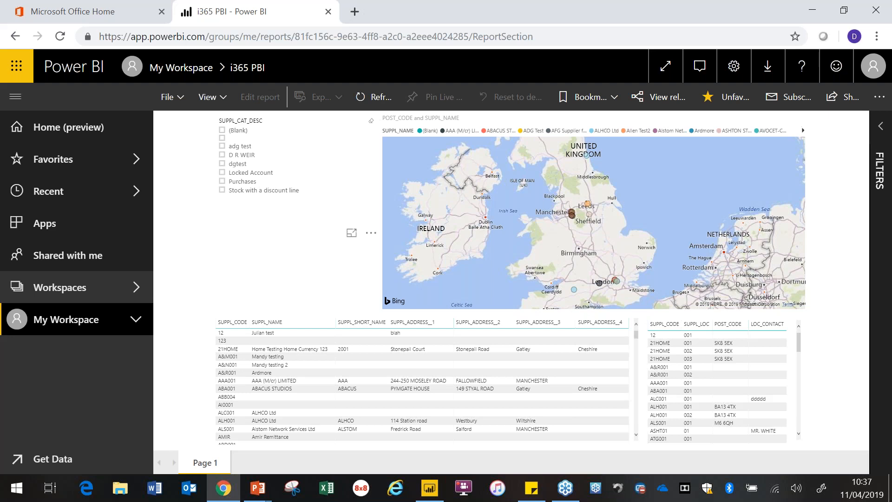
pyautogui.hotkey('alt', 'Tab')
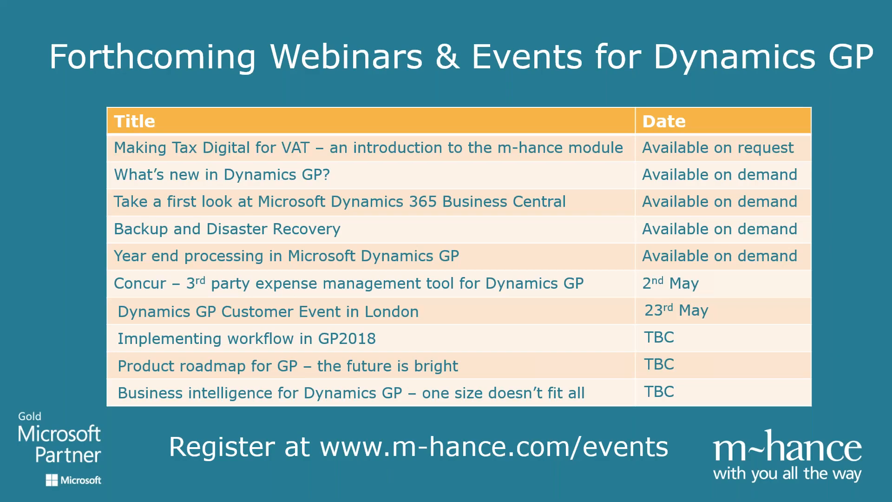